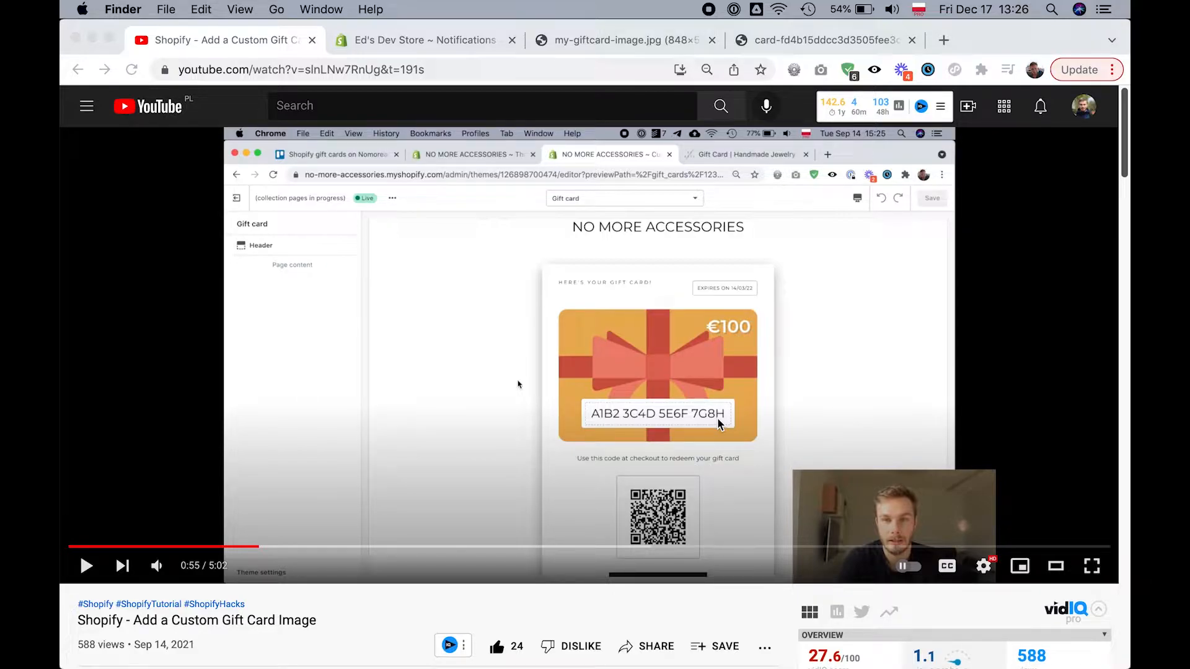
- Open the Gift card created template from the customer notifications in the Shopify store's settings
key(super+Tab)
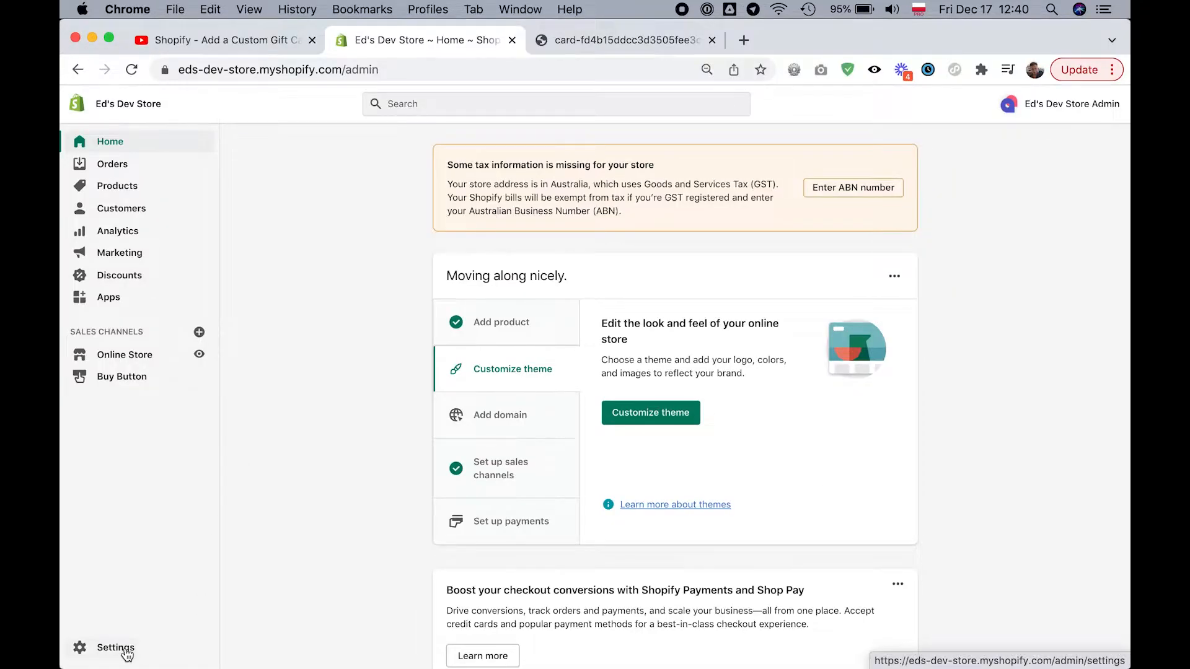
click(126, 652)
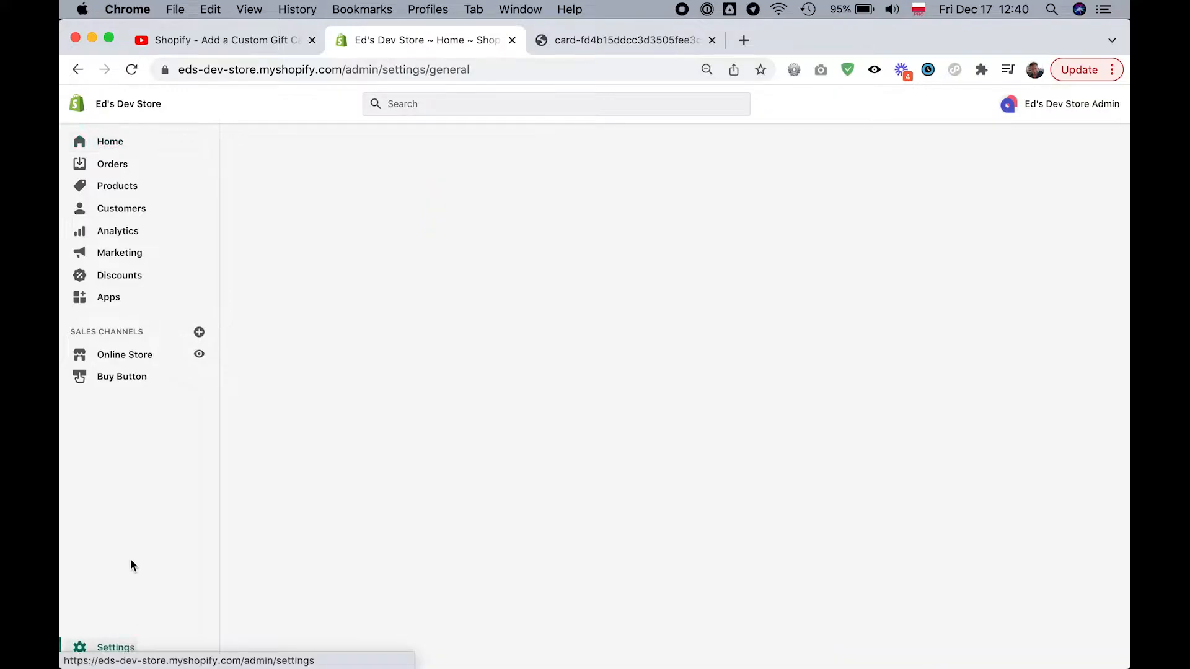
scroll(265, 483, down, 2)
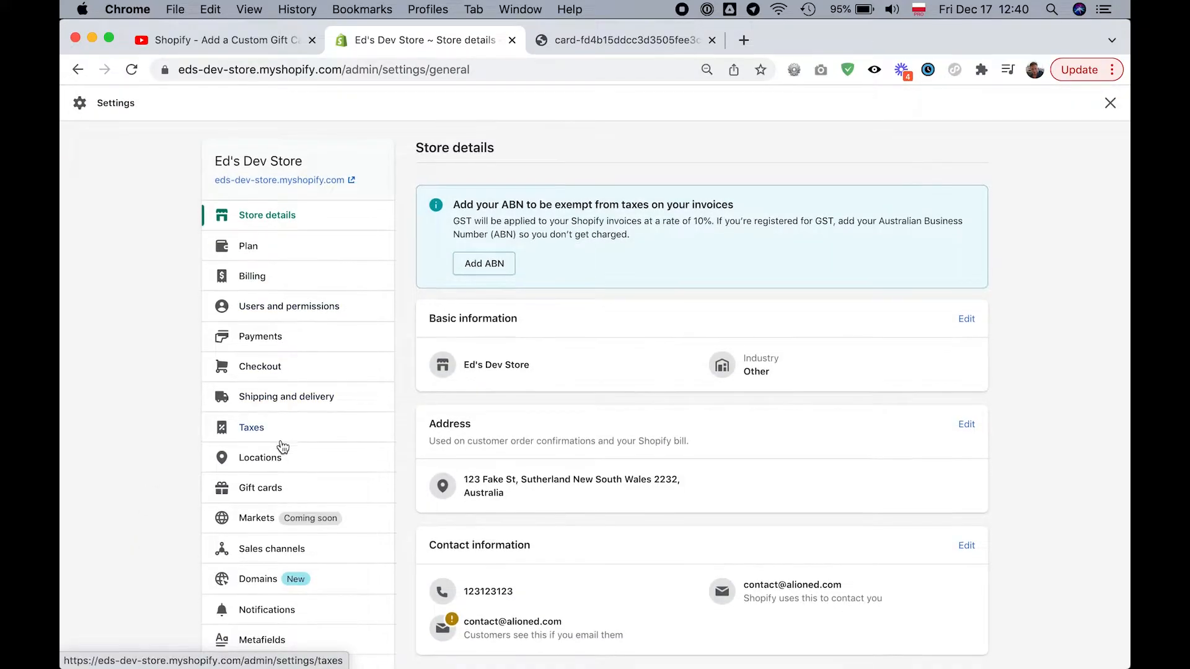
click(283, 486)
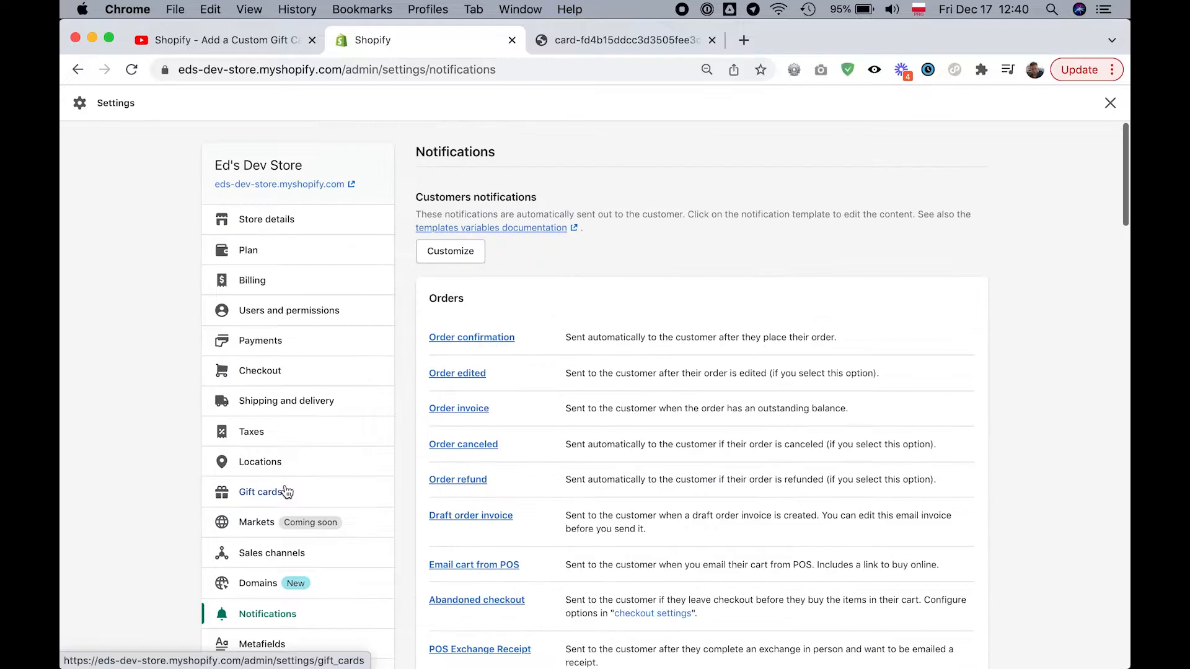
scroll(667, 304, down, 12)
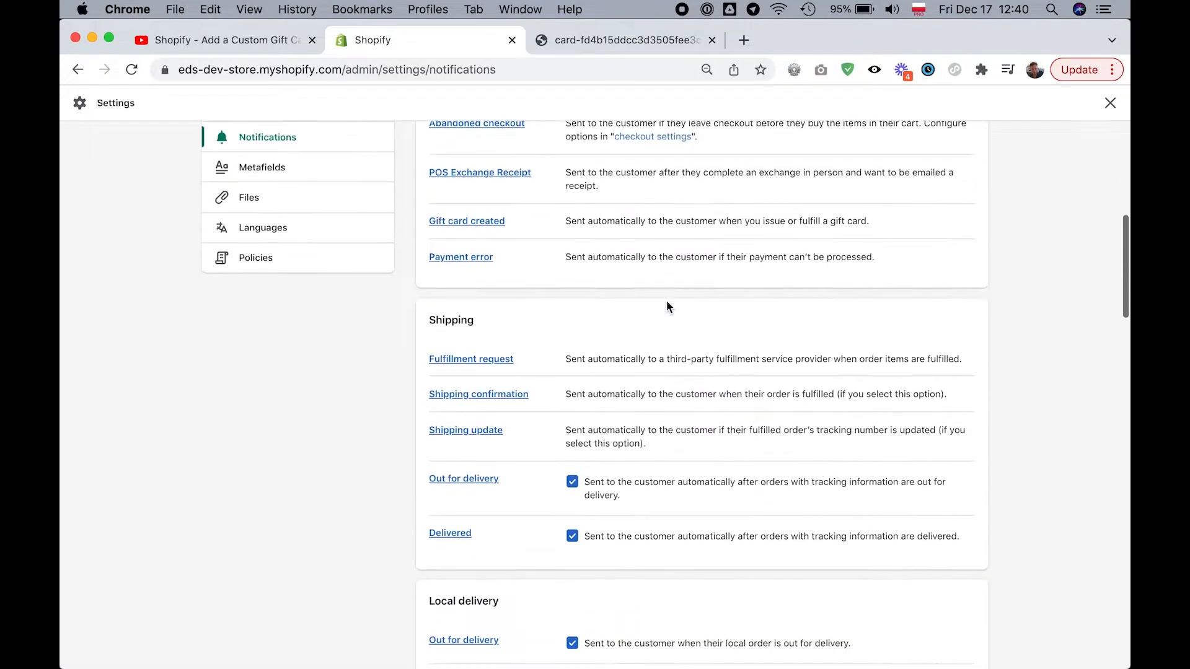
scroll(668, 305, down, 12)
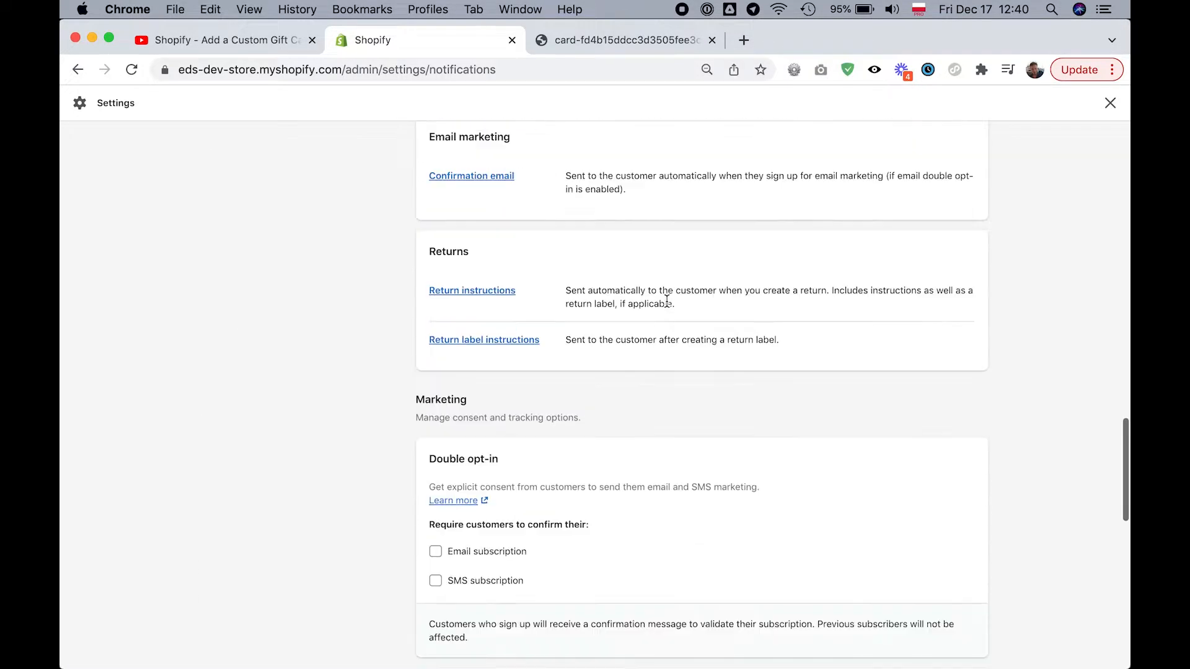
scroll(667, 300, up, 15)
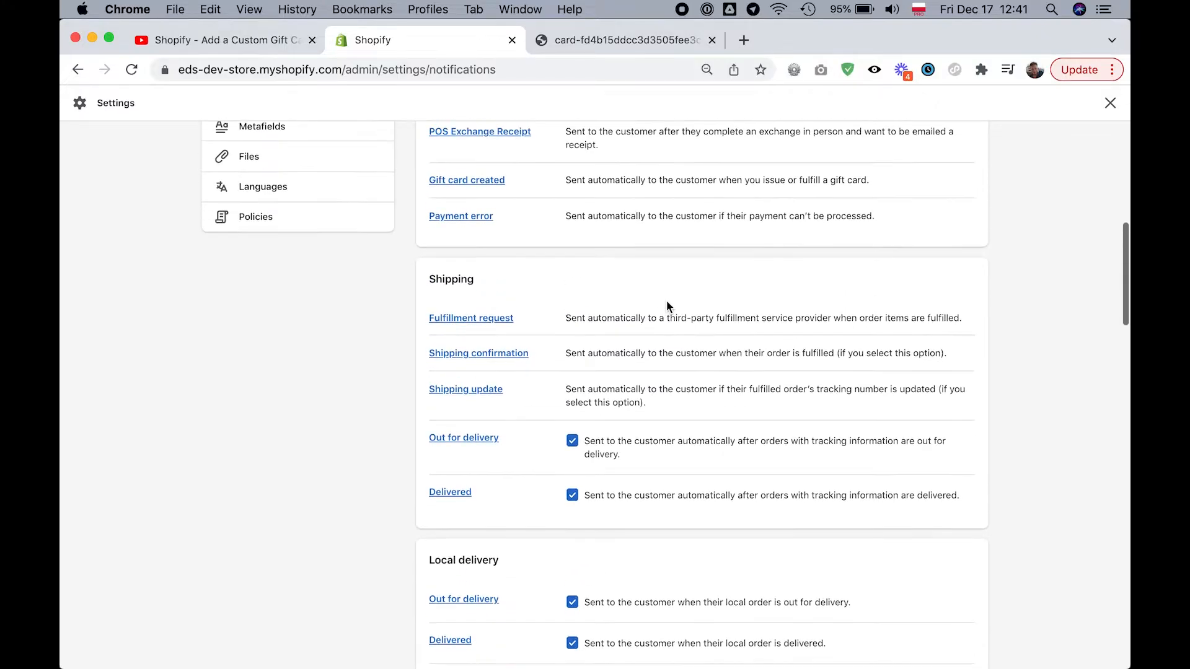
scroll(483, 366, up, 2)
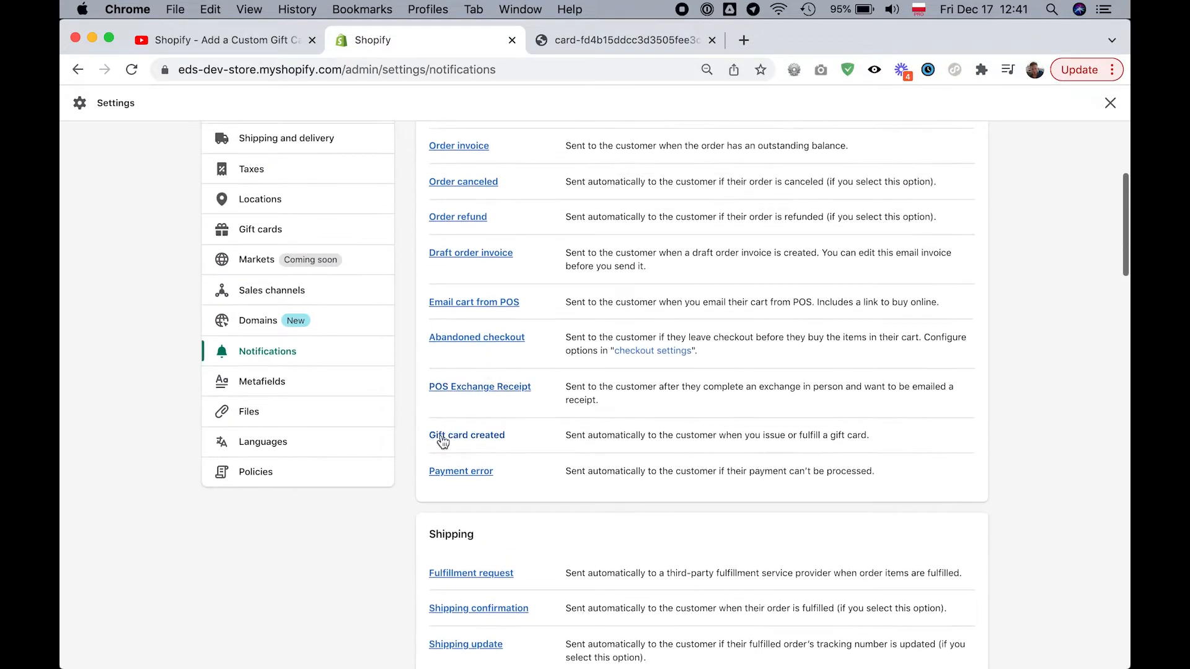
click(479, 435)
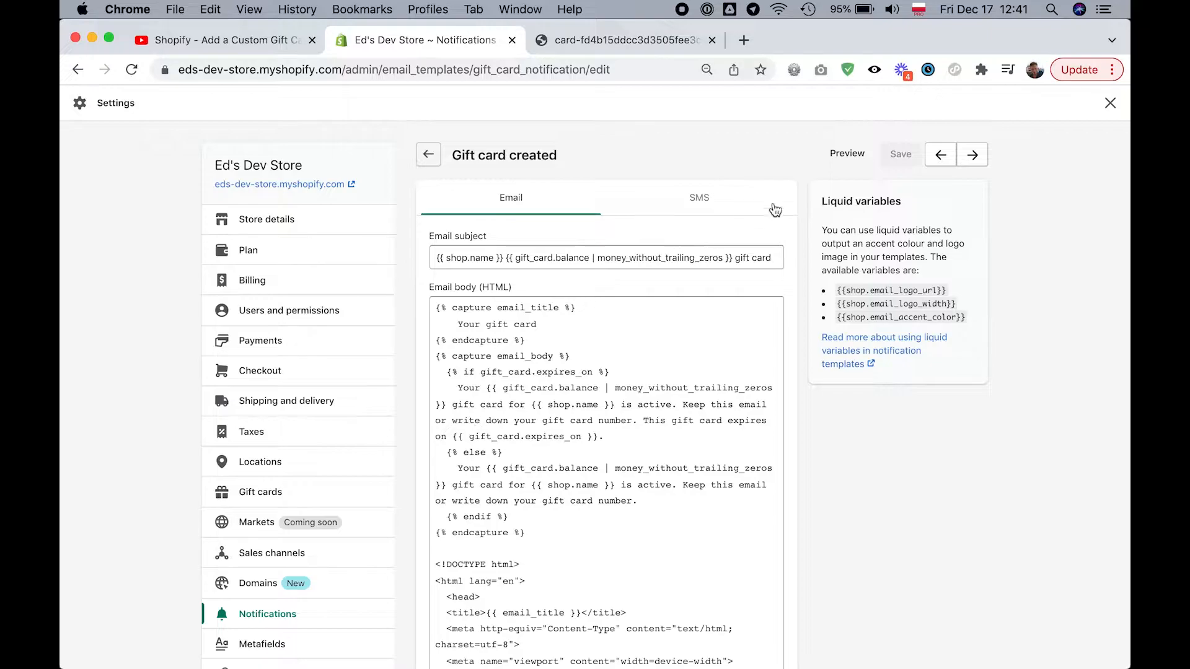
- Preview the Gift card created email and view the custom image giftcard.jpg from the Tutorial folder in Finder
click(841, 157)
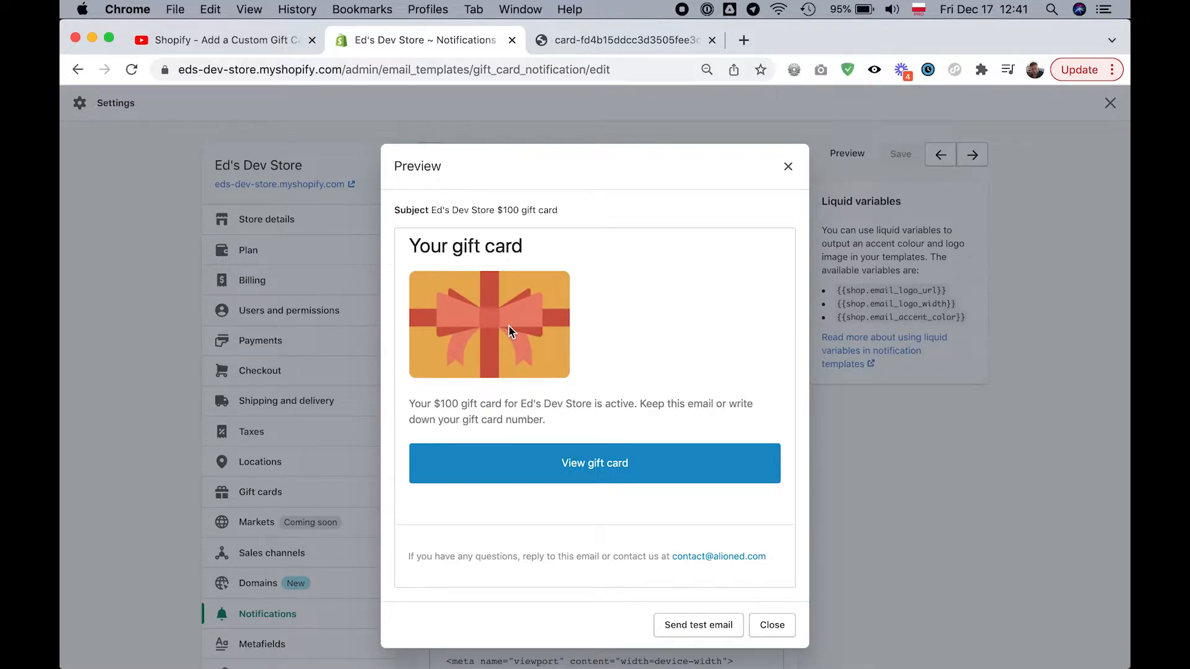
key(super+Tab)
click(655, 240)
key(super+Tab)
key(super+Tab)
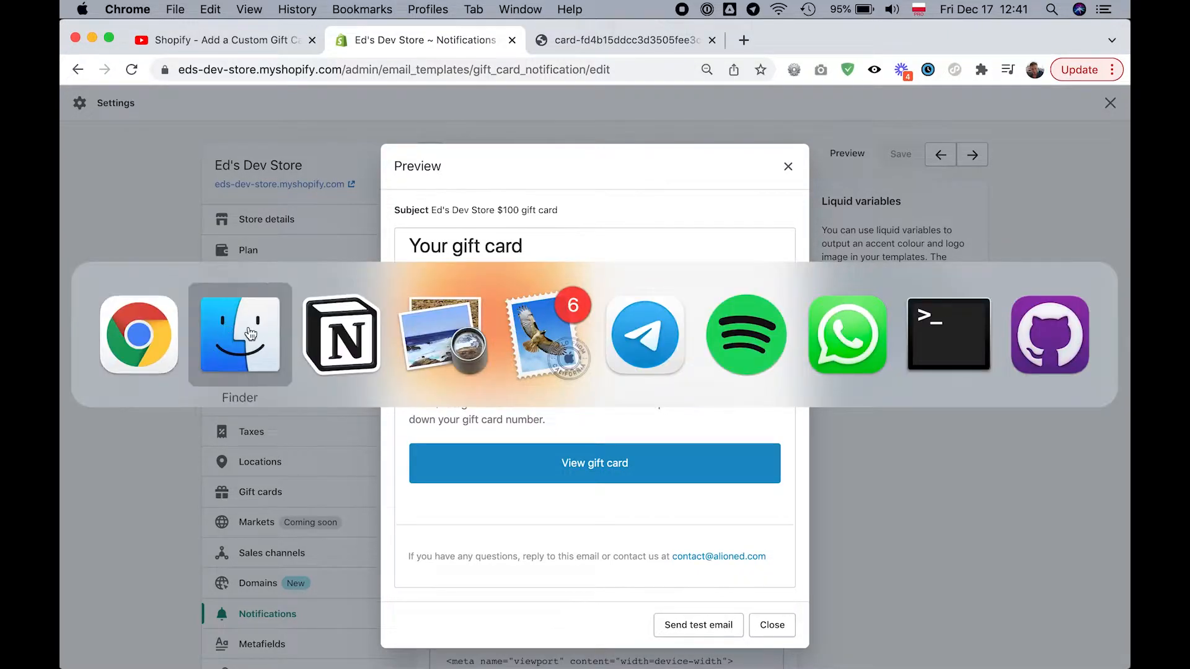
click(711, 192)
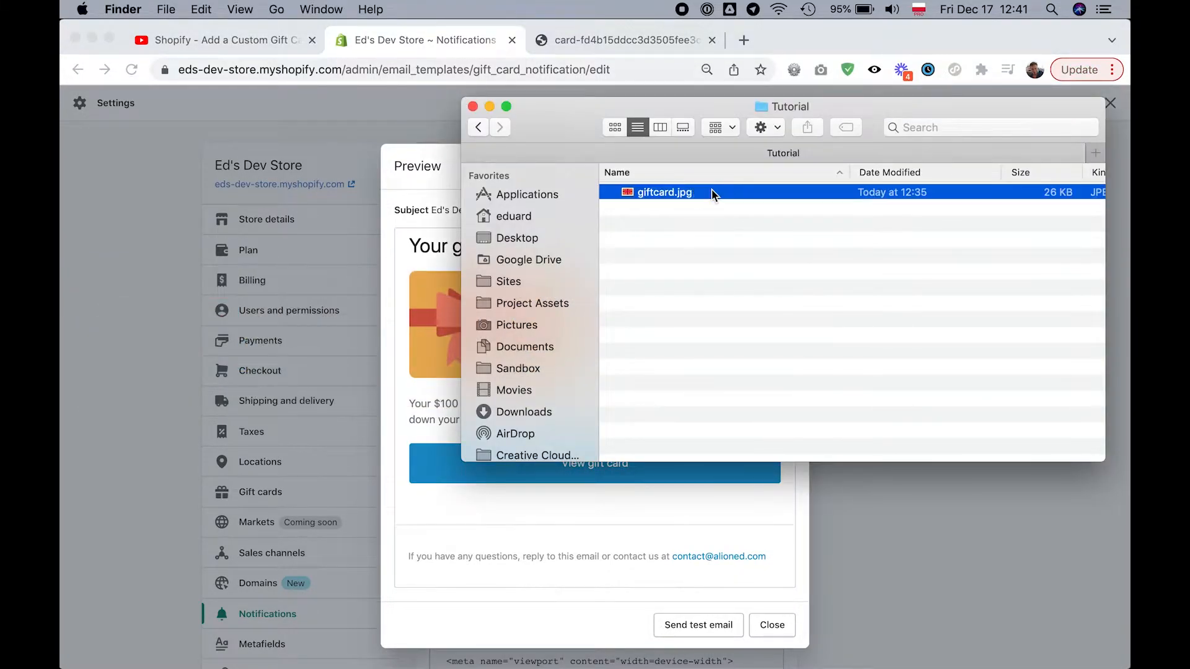
key(space)
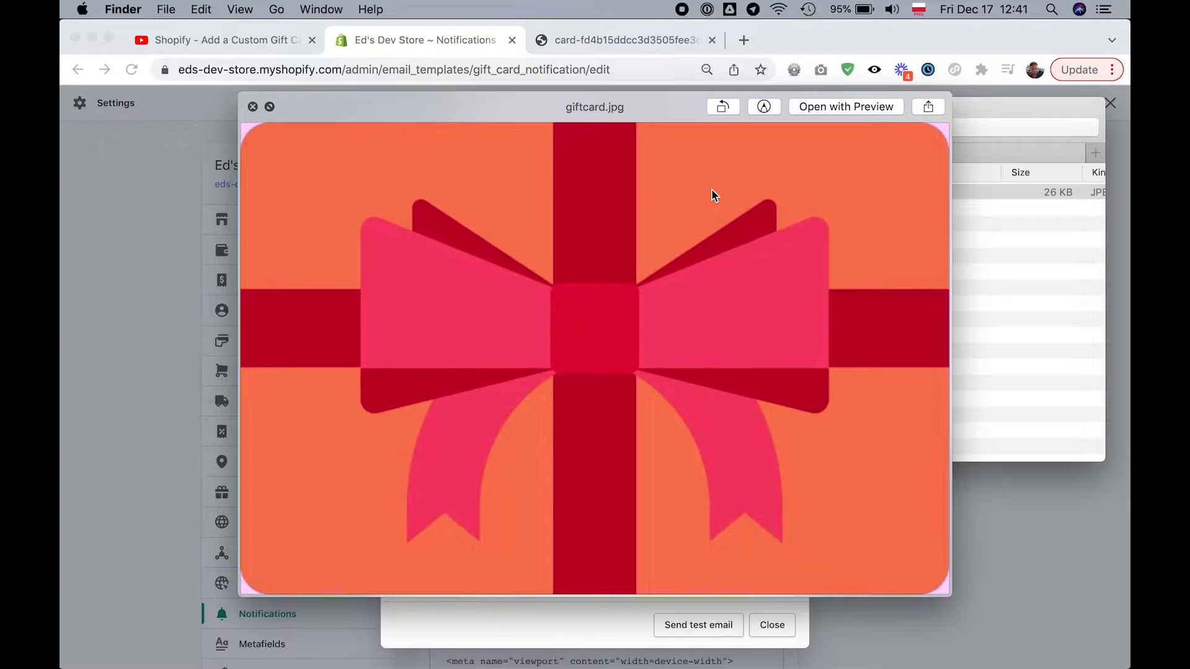
key(space)
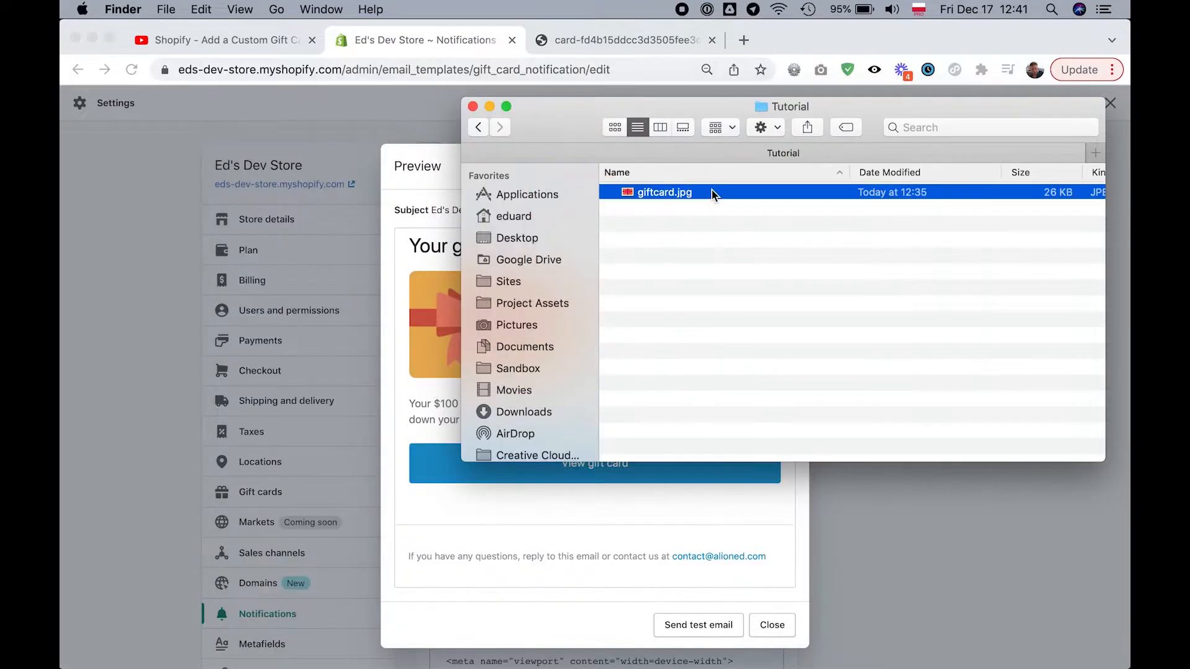
key(super+Tab)
click(416, 280)
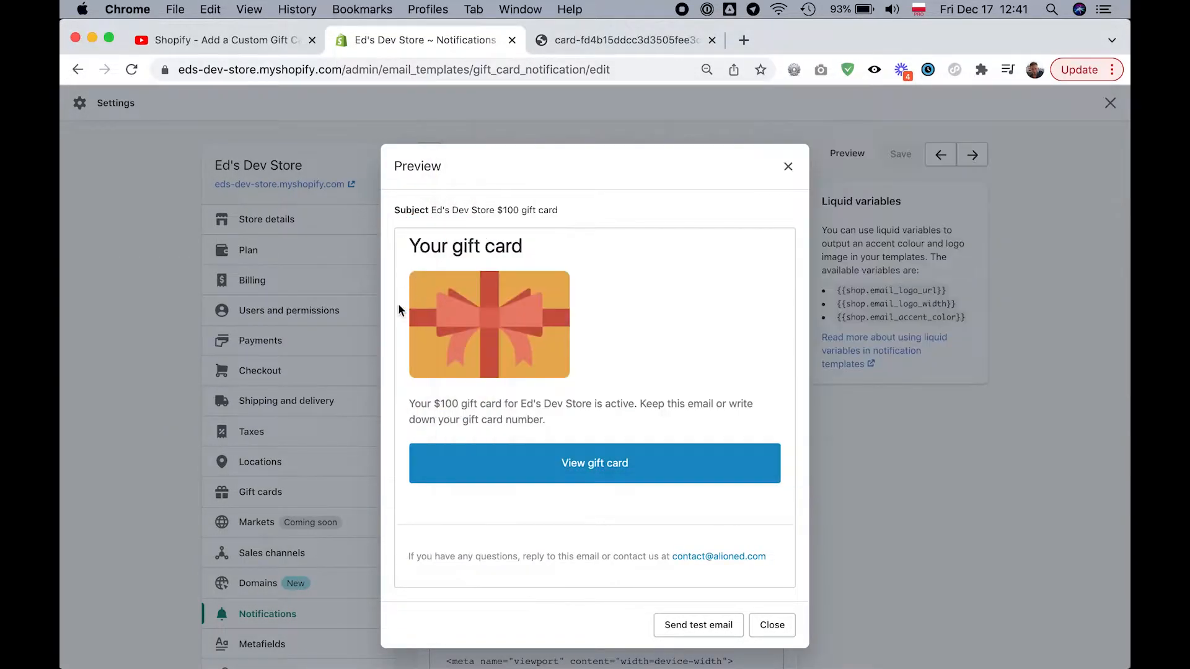
click(787, 168)
- Replace the image path gift-card/card in the email body's img tag with my-giftcard-image, keeping the .jpg extension
scroll(590, 471, down, 2)
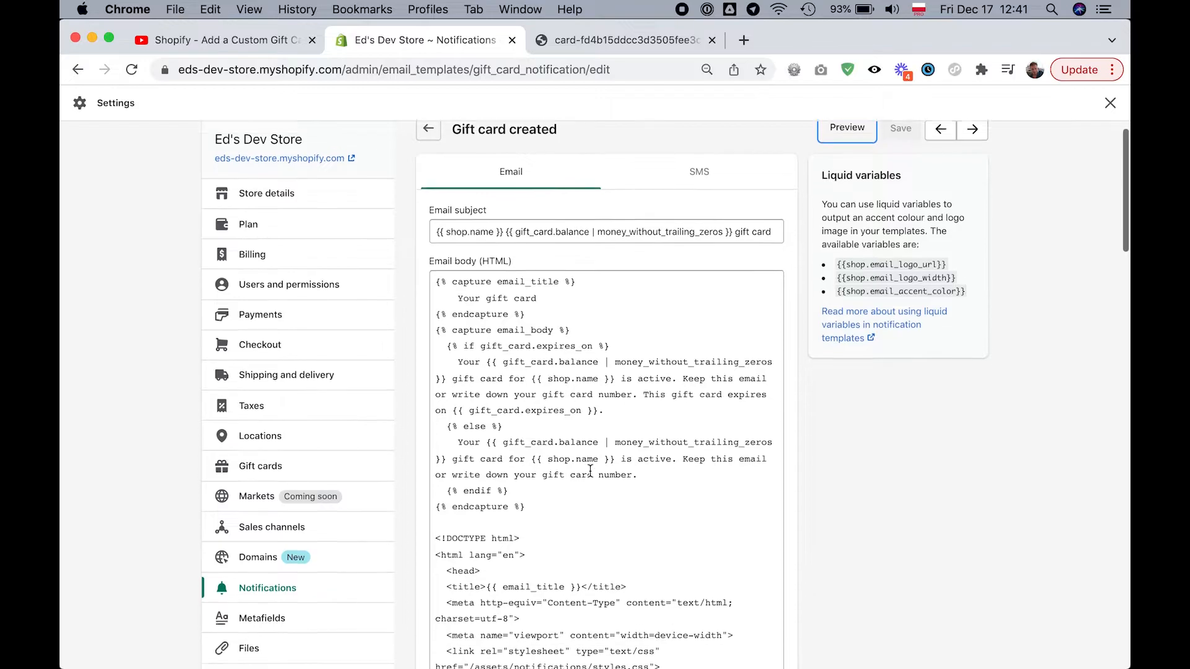
scroll(590, 471, down, 8)
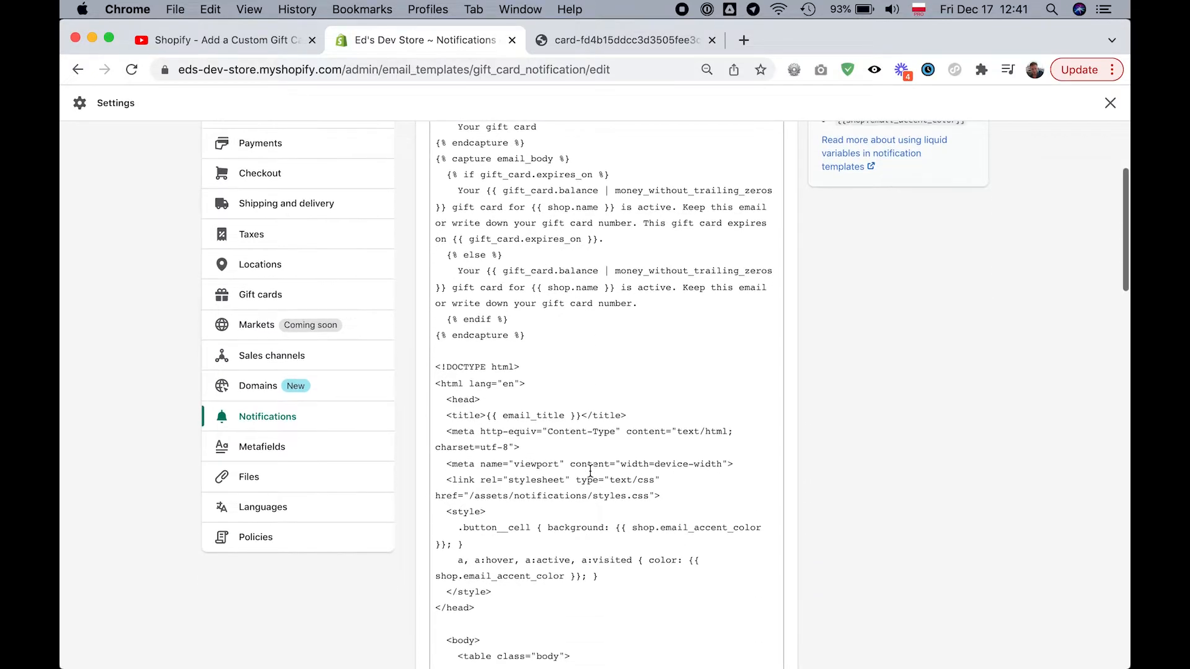
scroll(590, 471, down, 10)
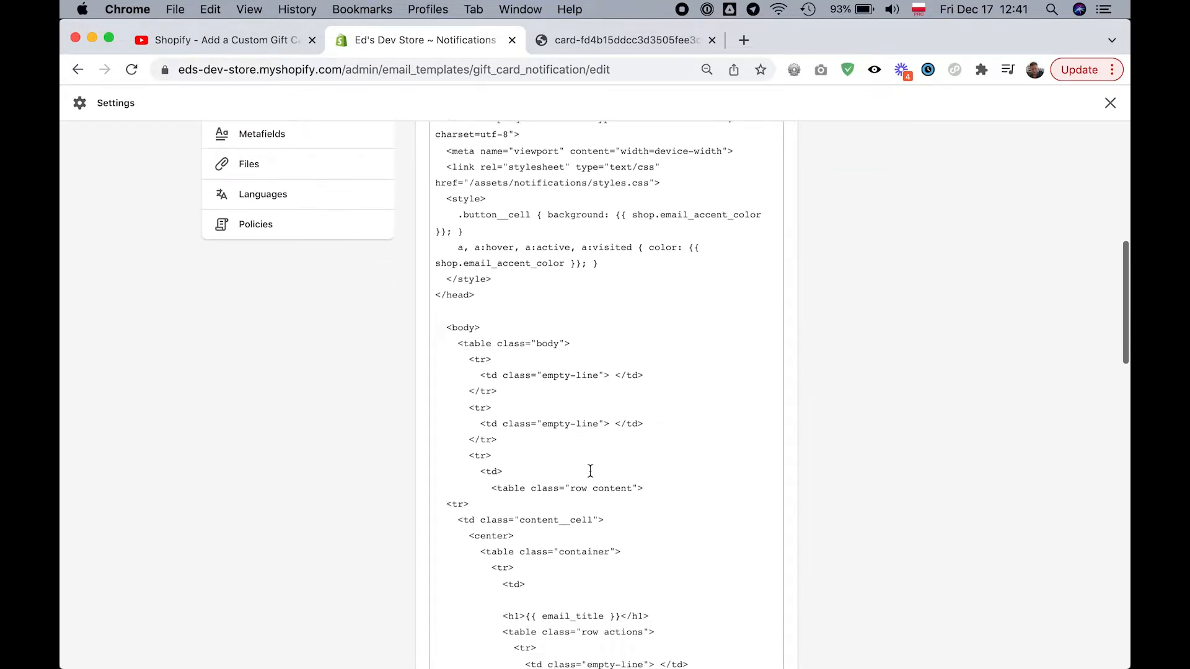
scroll(590, 471, down, 8)
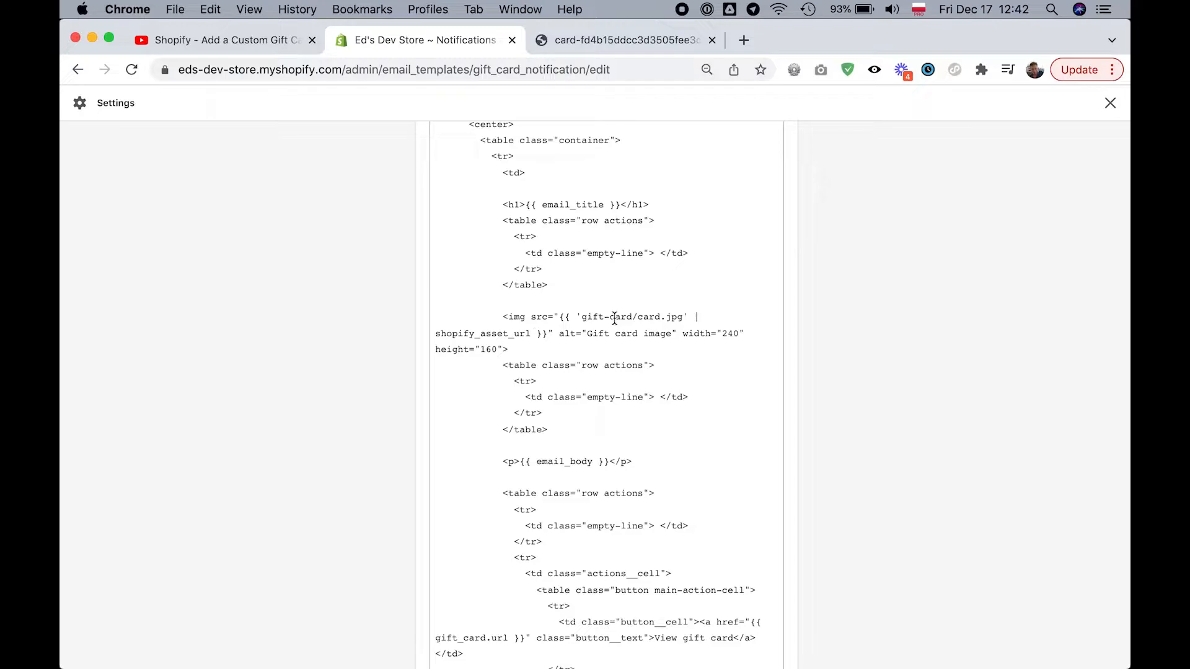
click(660, 317)
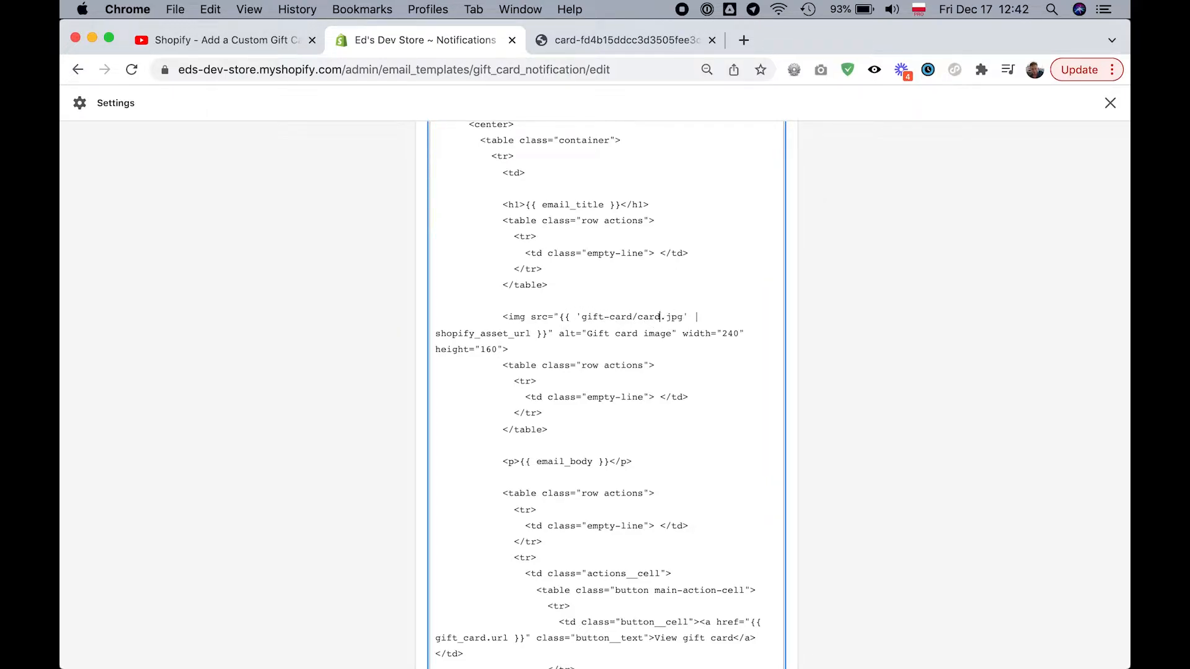
key(shift+Left)
key(shift+Left)
key(shift+Left)
key(shift+Left)
key(shift+Left)
key(shift+Left)
key(shift+Left)
key(shift+Left)
key(shift+Left)
key(shift+Left)
key(shift+Left)
key(shift+Left)
key(shift+Left)
key(shift+Left)
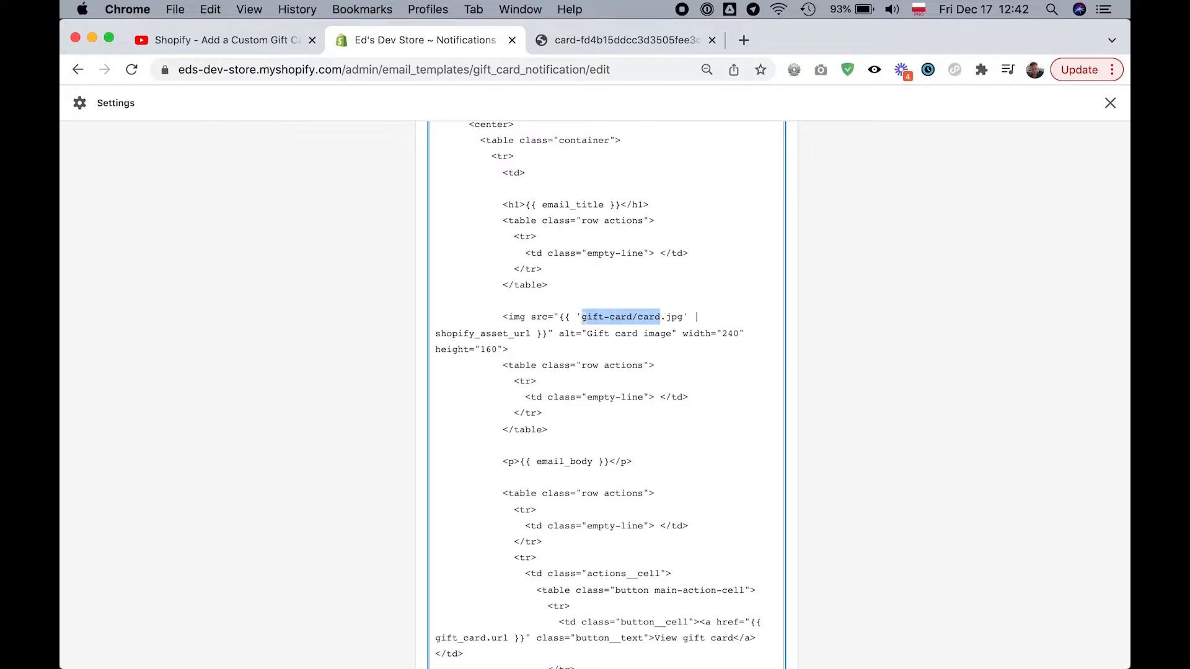
text(my-gifta)
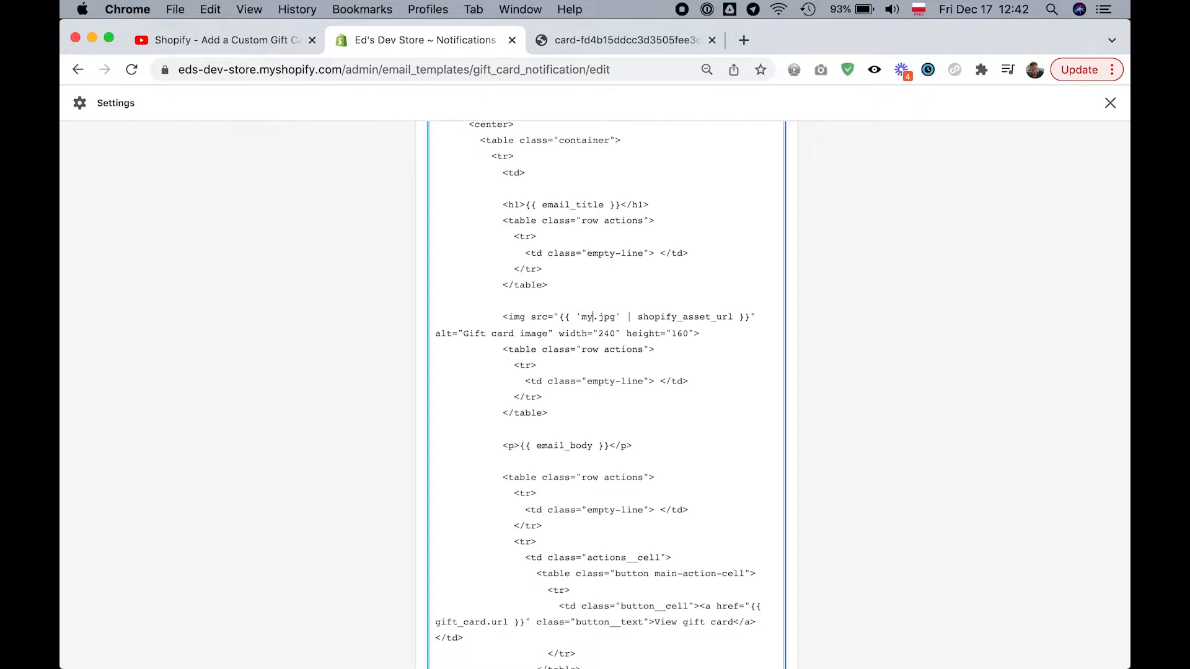
text(rd)
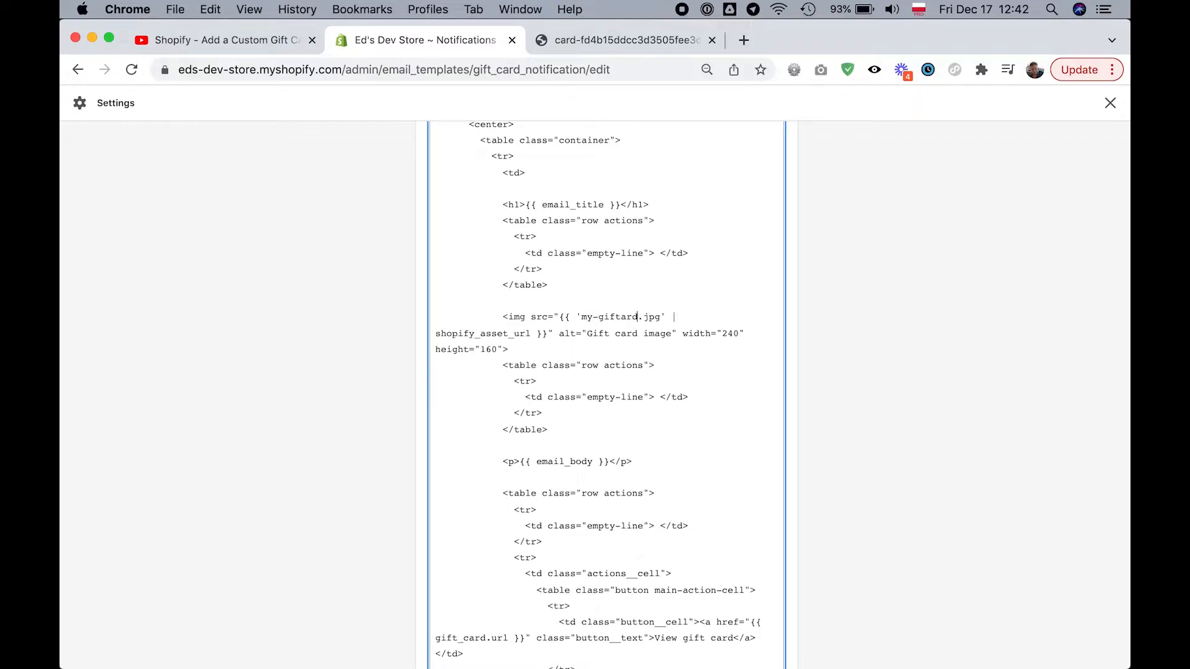
key(BackSpace)
key(BackSpace)
key(BackSpace)
text(card0image)
key(shift+Left)
text(-)
- Change the gift card image's Liquid filter from shopify_asset_url to asset_url
double_click(485, 334)
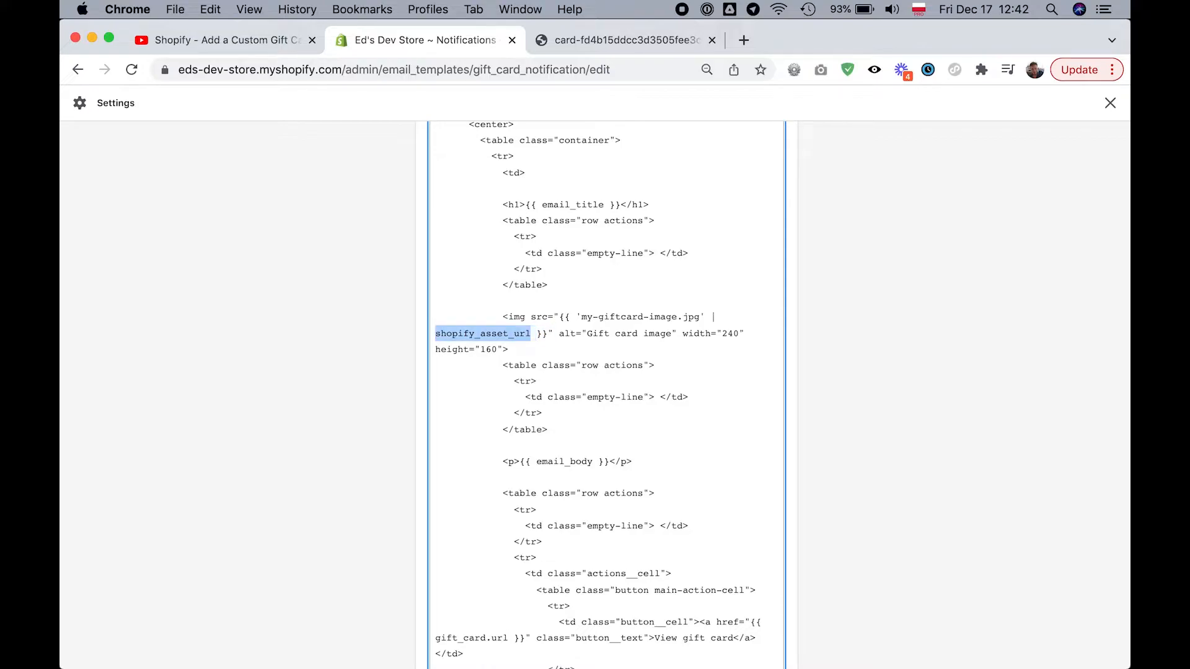
click(436, 334)
key(shift+Right)
key(shift+Right)
key(shift+Right)
key(shift+Right)
key(shift+Right)
key(shift+Right)
key(shift+Right)
key(shift+Right)
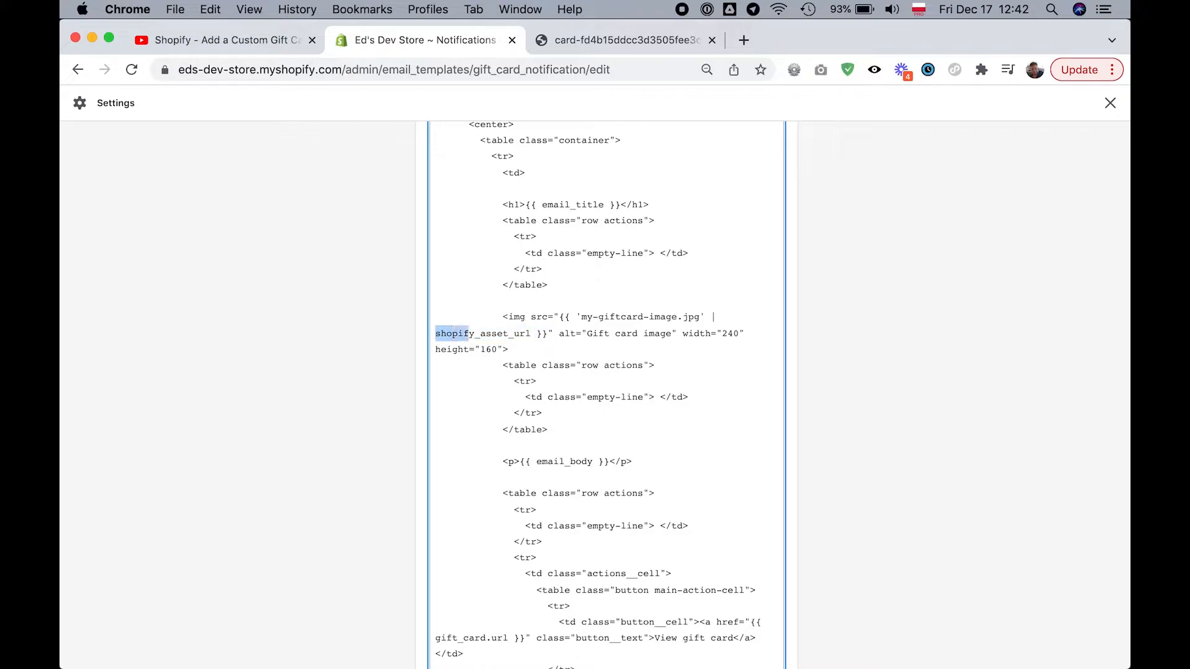
key(BackSpace)
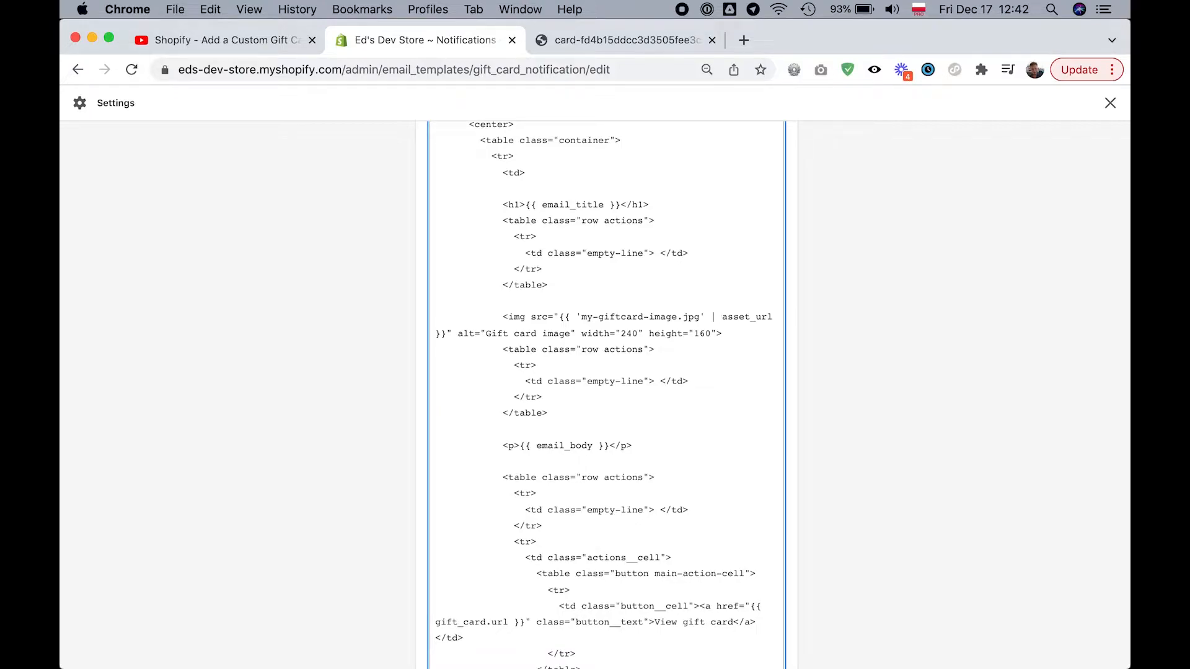
key(shift+alt+Right)
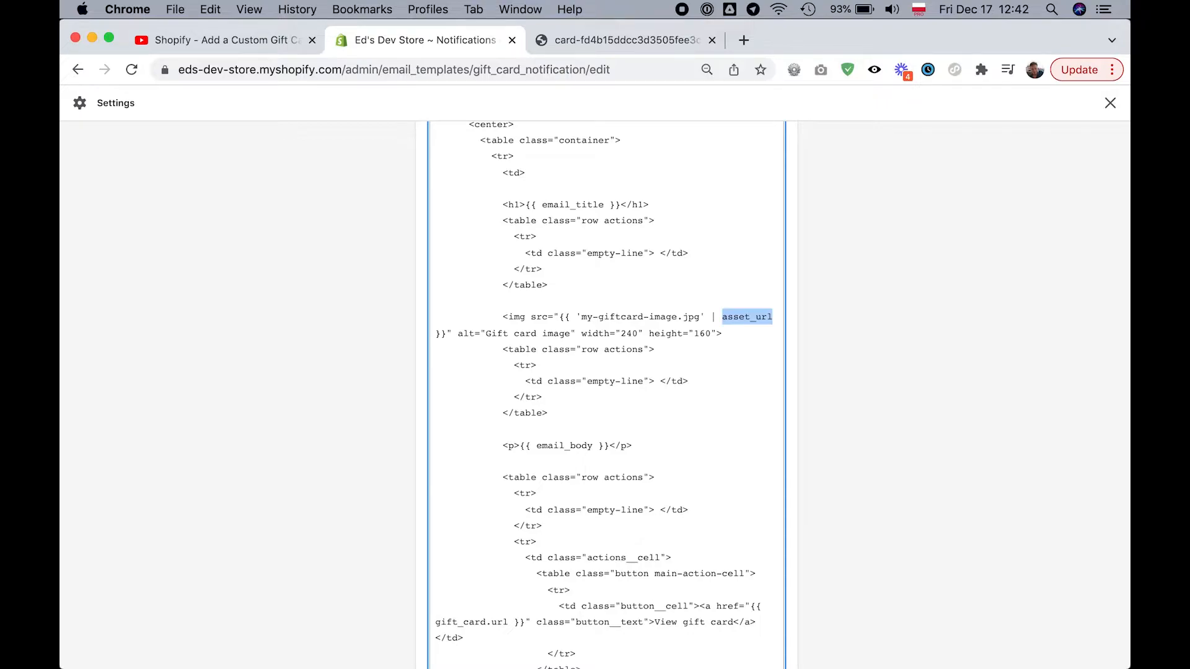
click(714, 333)
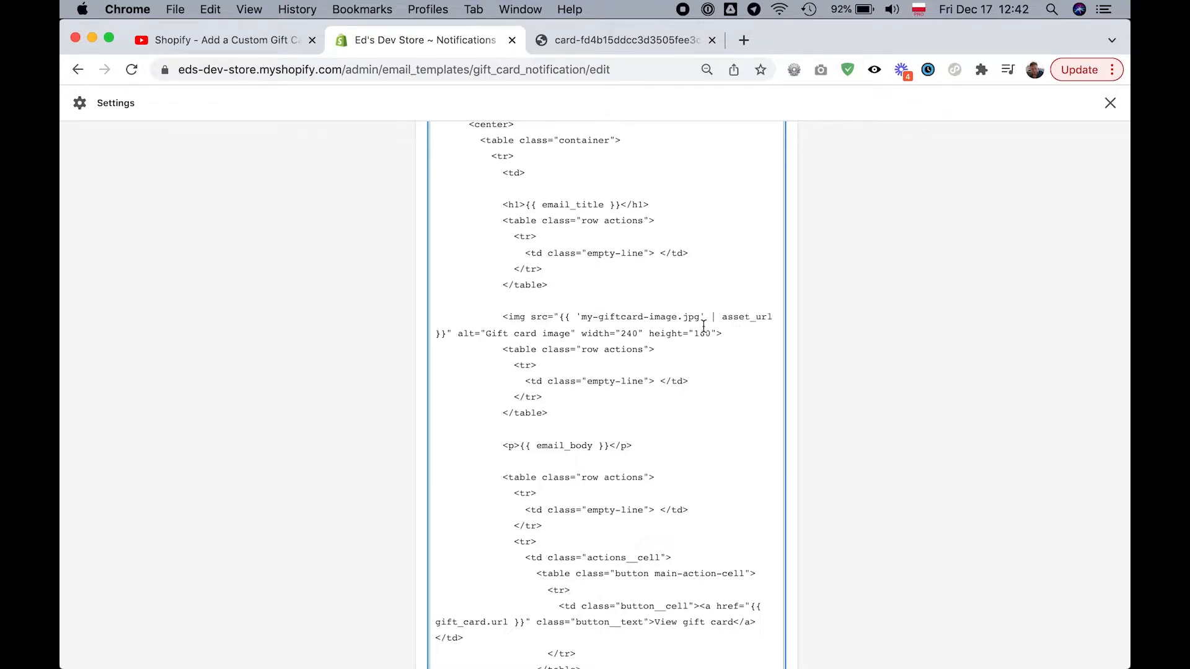
- Save the edited Gift card created email template
scroll(704, 328, up, 1)
scroll(658, 395, up, 1)
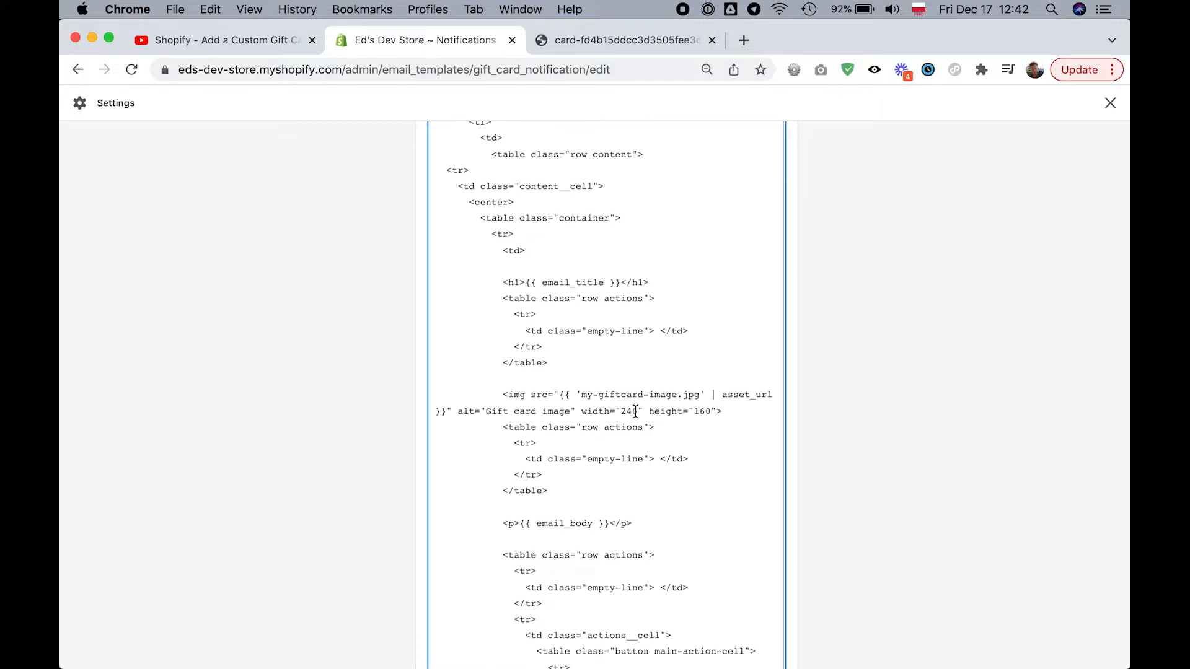
scroll(712, 415, up, 1)
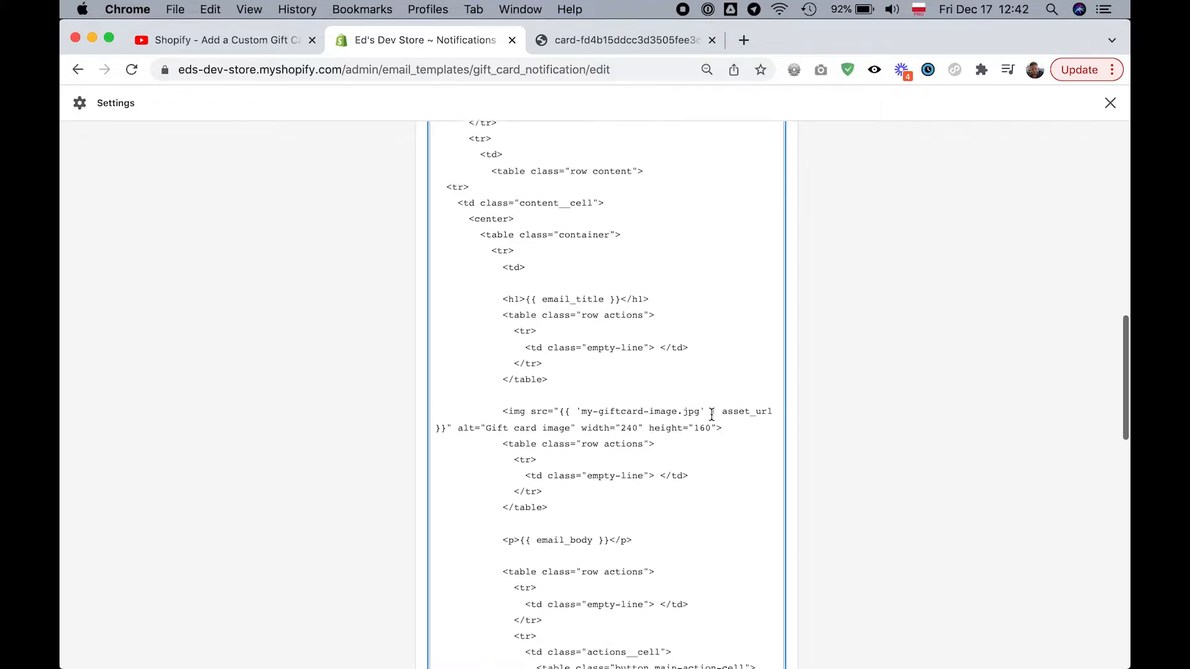
scroll(725, 419, up, 10)
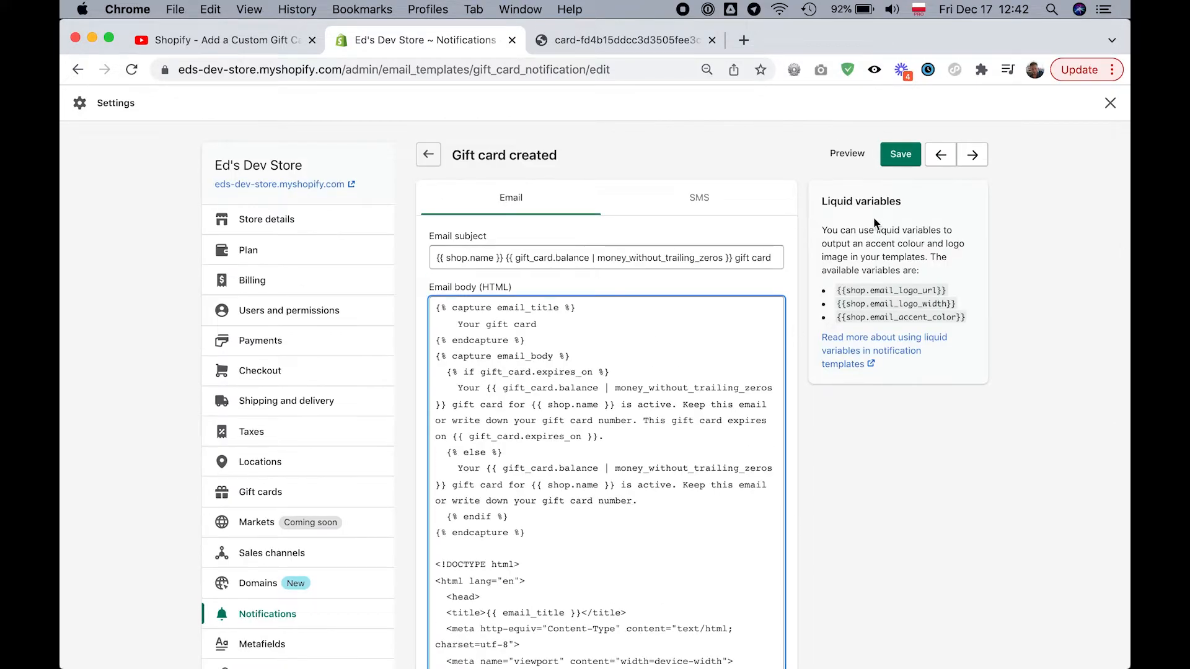
click(911, 167)
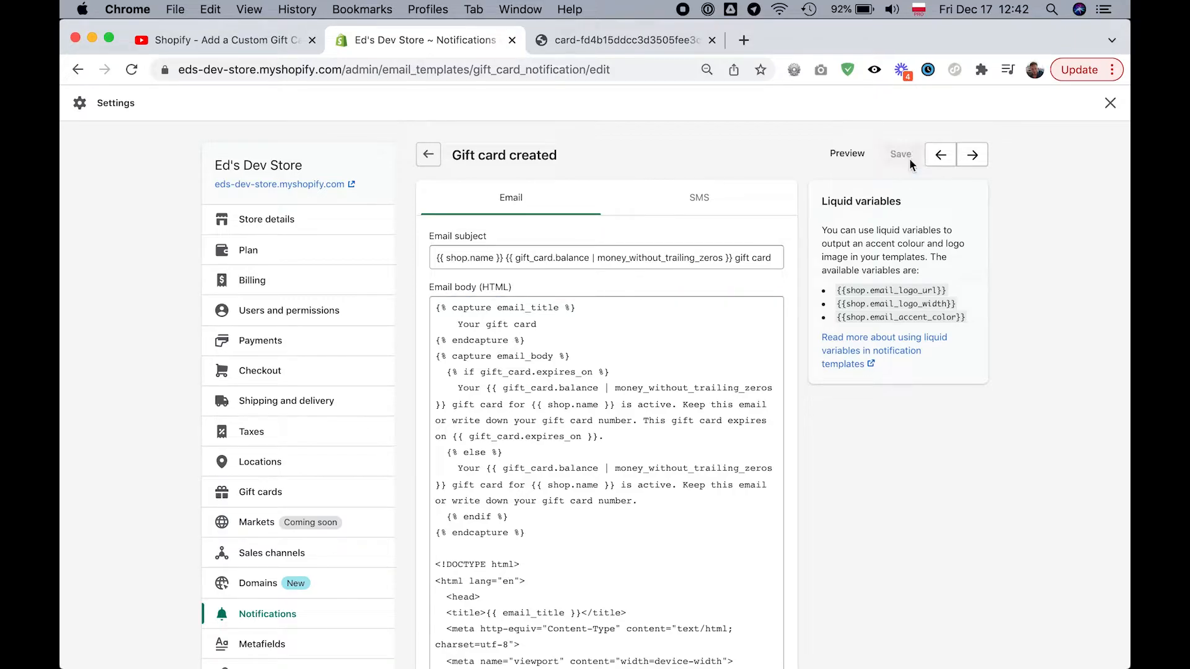
- Preview the saved gift card email to check its image, and close the preview
click(846, 160)
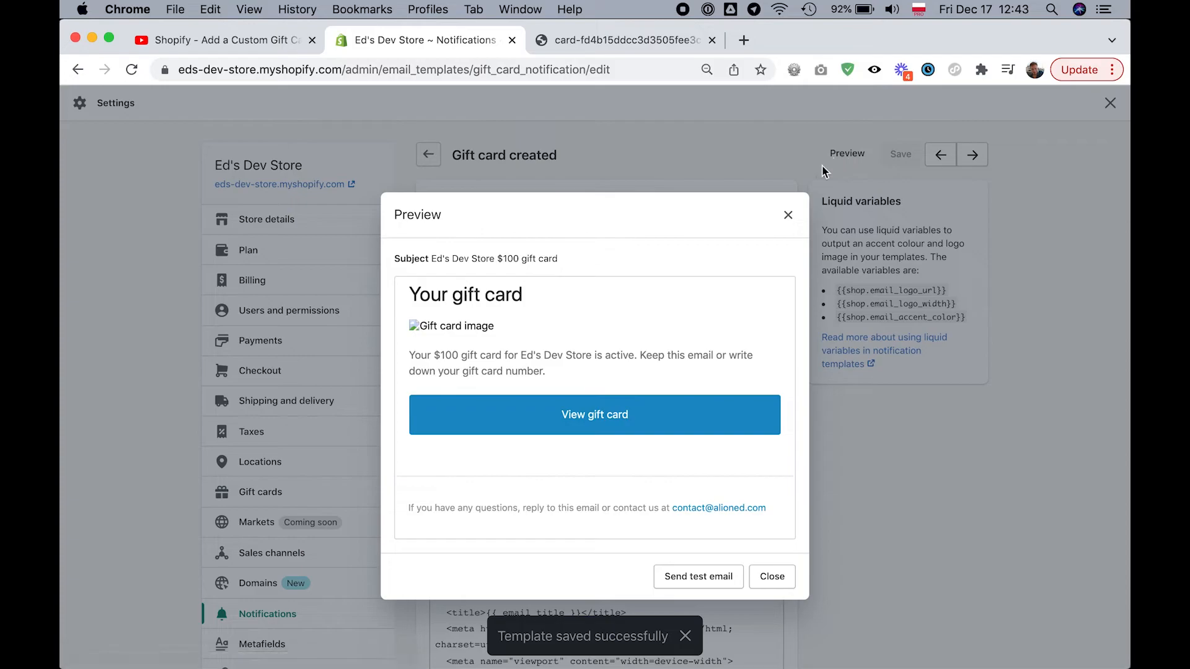
click(787, 216)
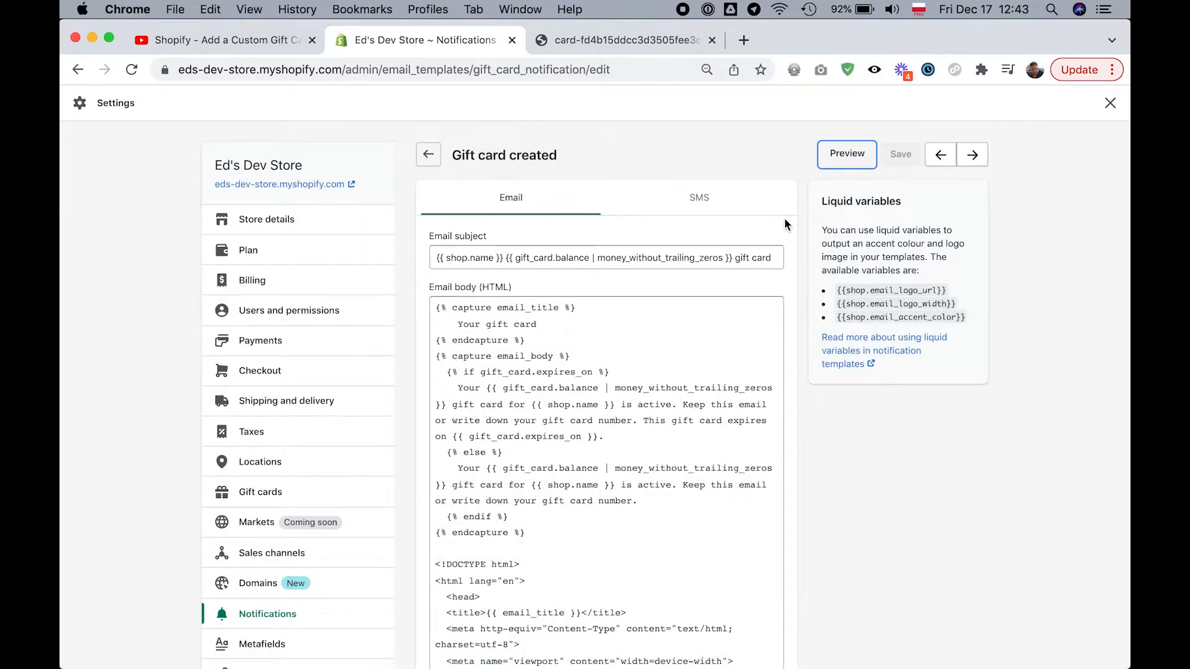
click(900, 526)
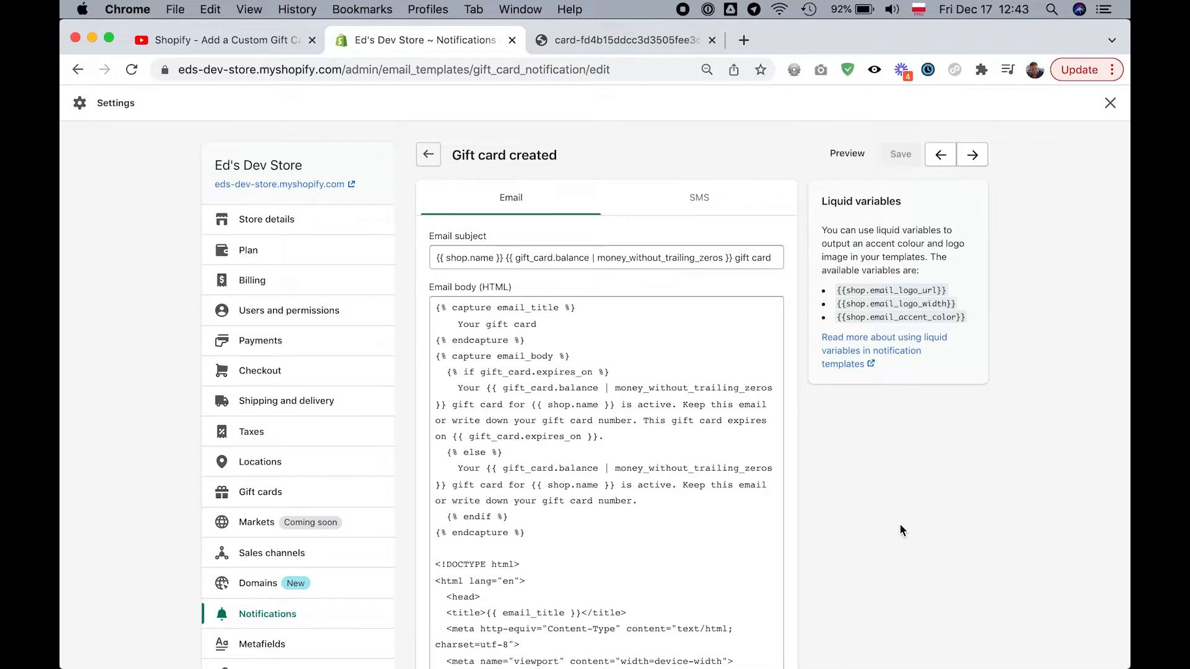
- Leave the store settings and open the code editor for the current Turbo-portland theme
click(1110, 105)
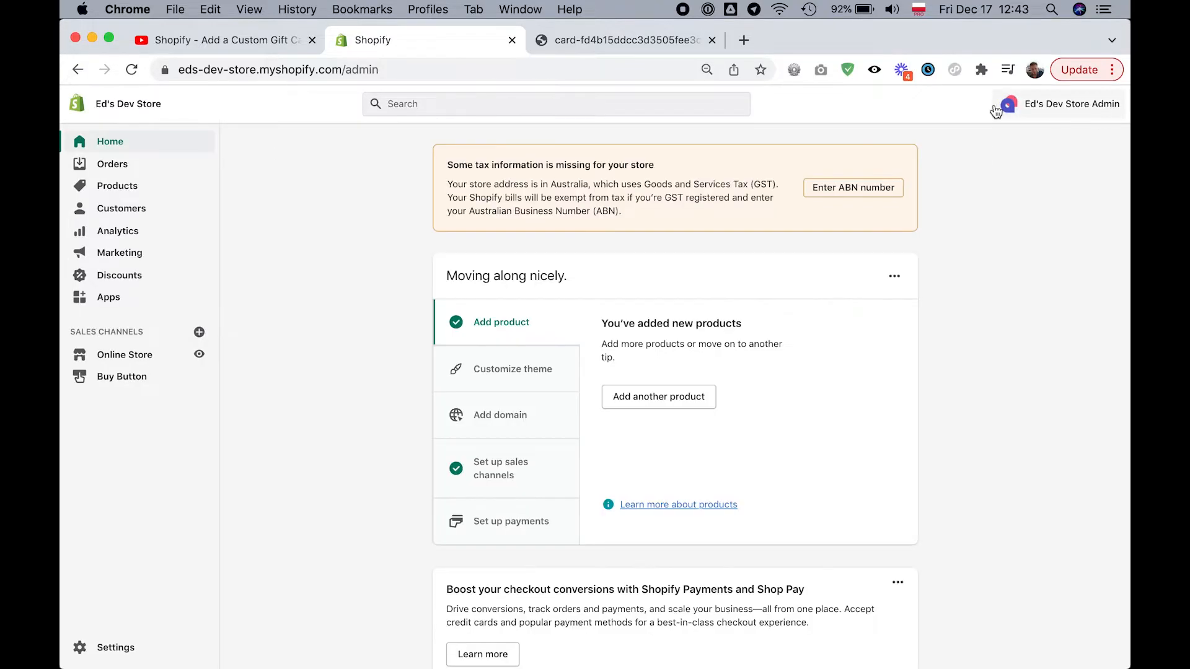
click(139, 355)
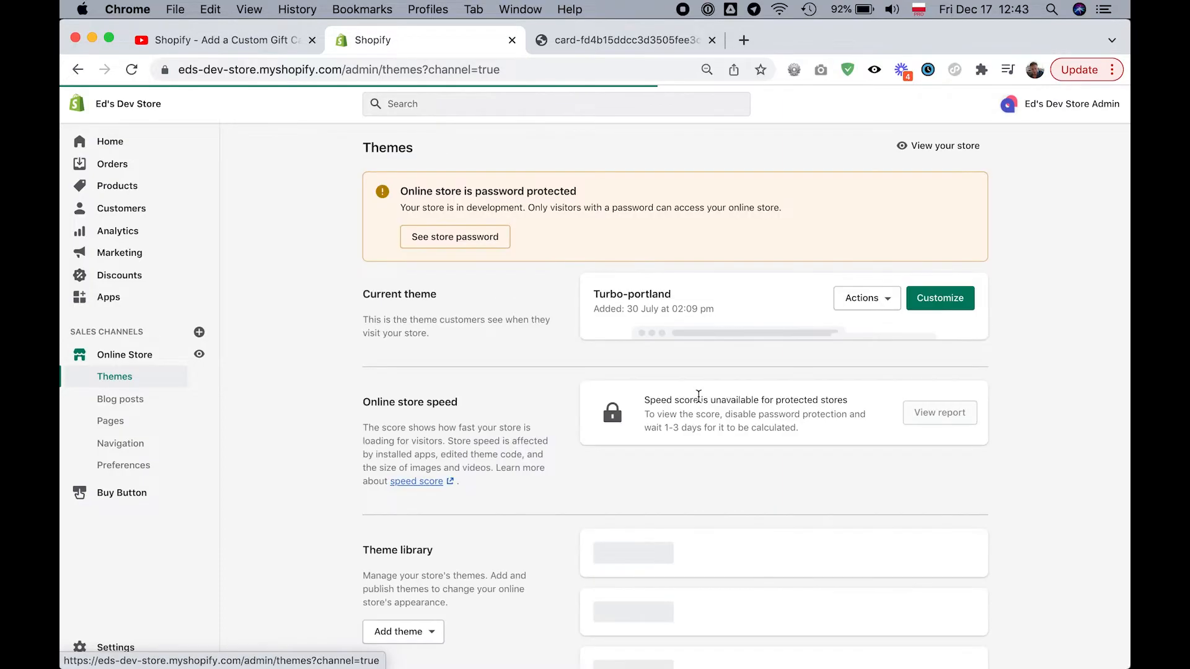
click(875, 307)
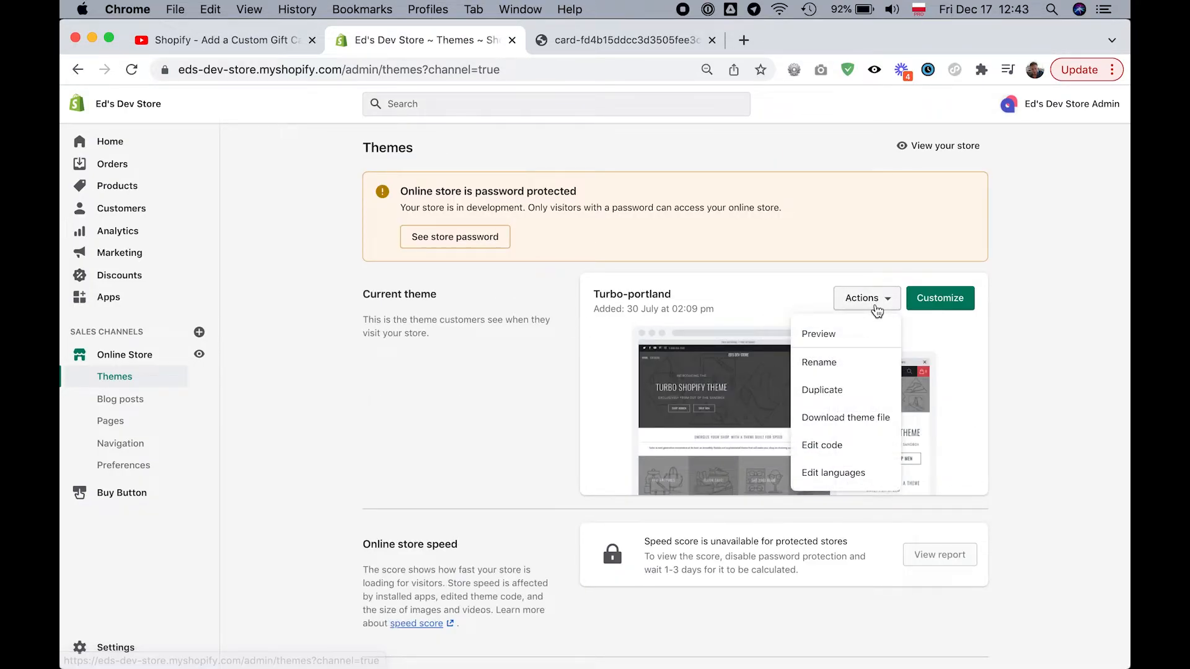
click(851, 446)
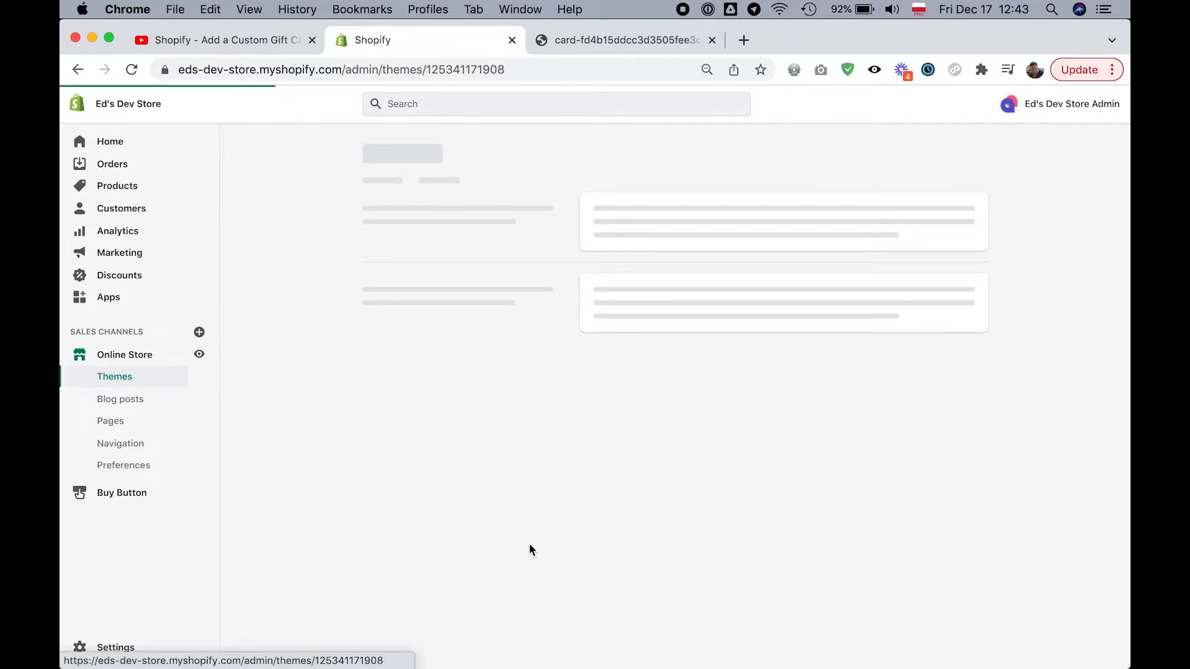
- Upload giftcard.jpg from the Tutorial folder as a new asset in the theme's Assets folder
scroll(291, 352, down, 15)
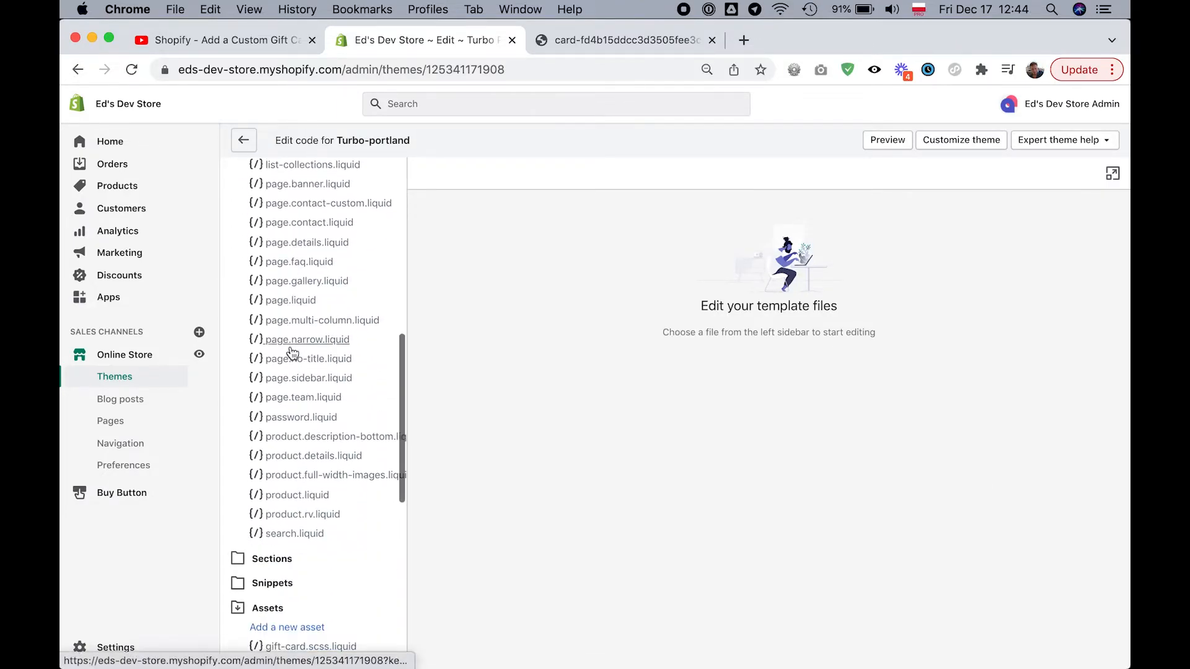
scroll(291, 353, down, 3)
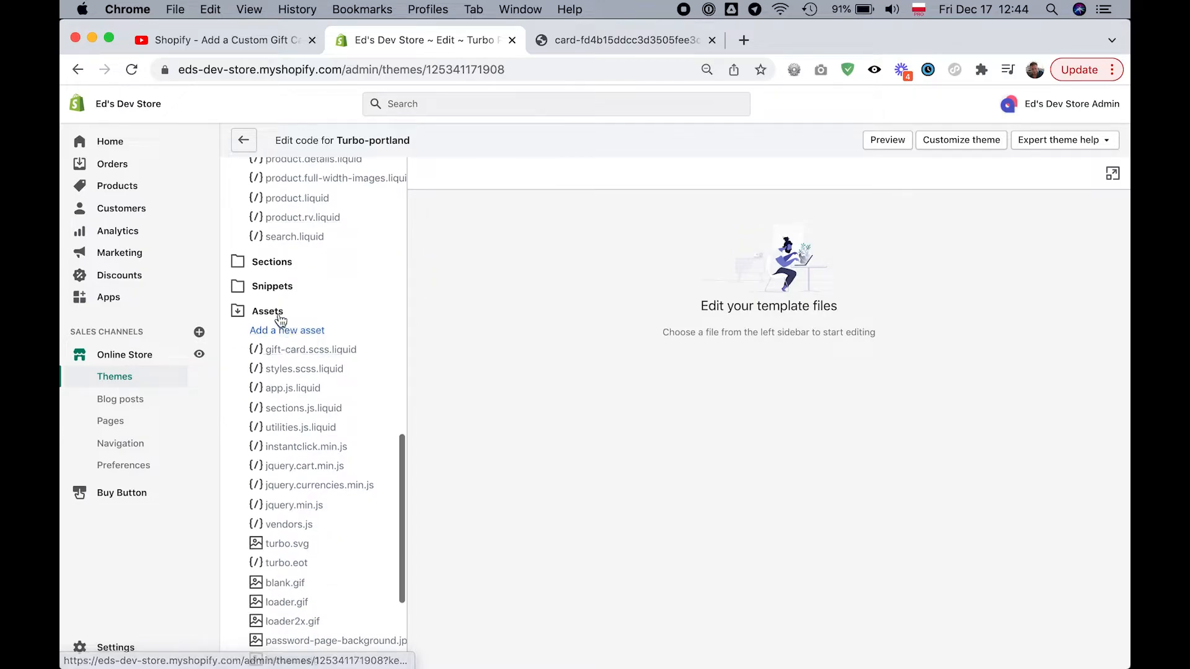
click(286, 330)
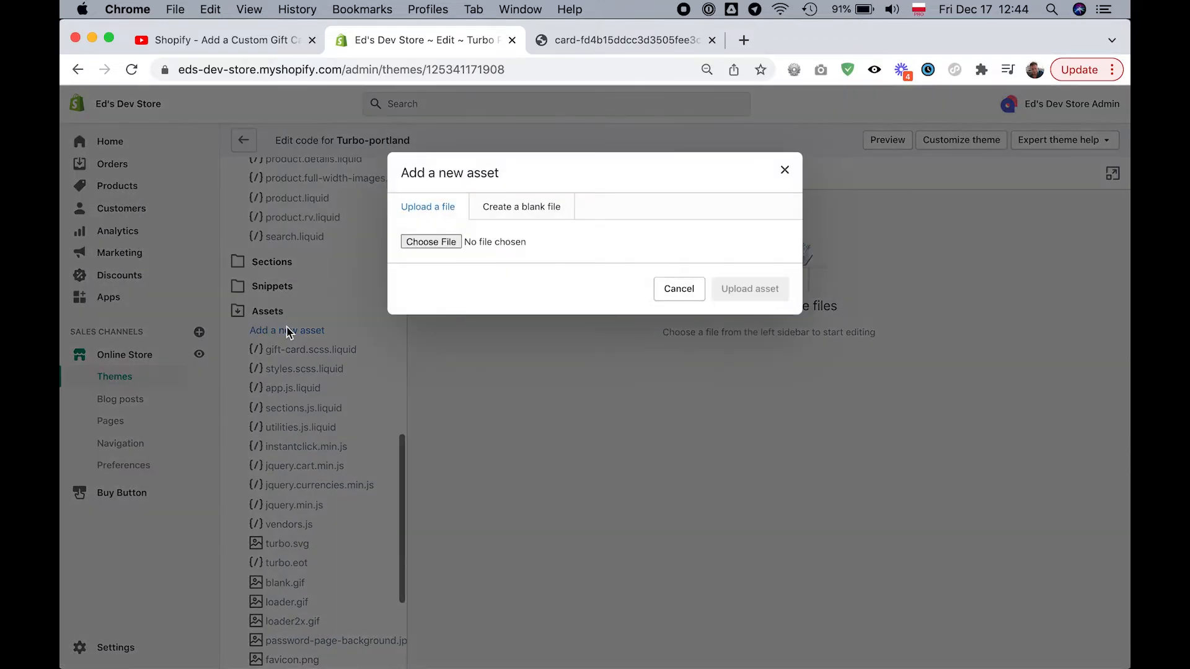
click(440, 240)
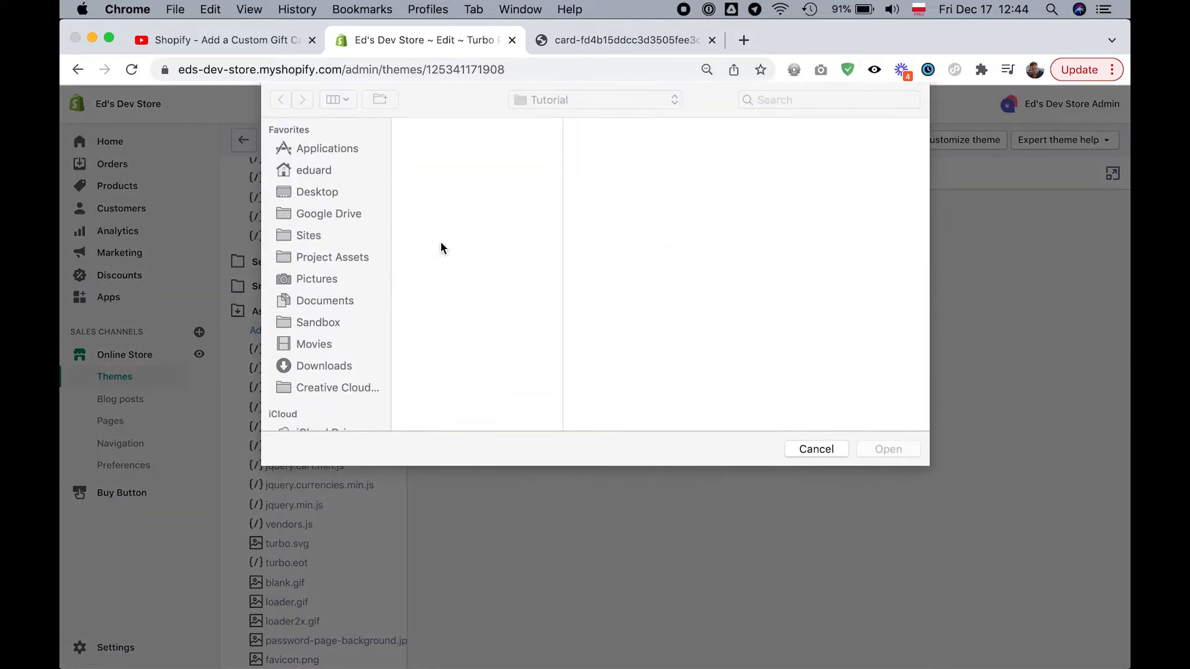
click(462, 128)
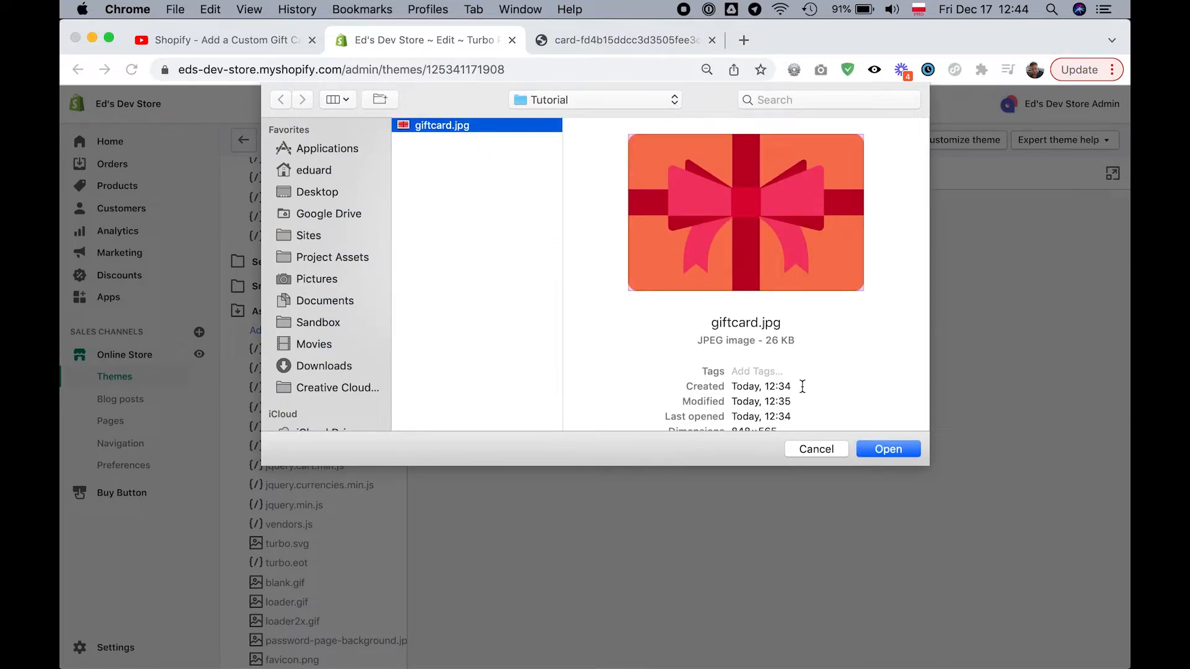
click(890, 448)
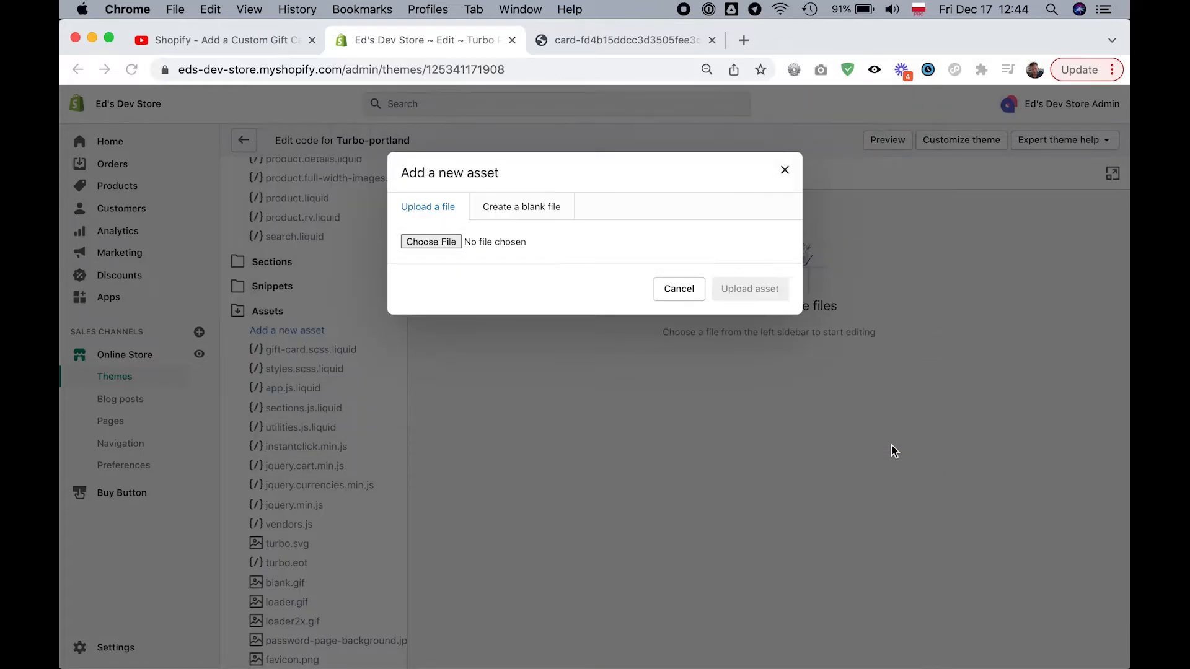
click(765, 290)
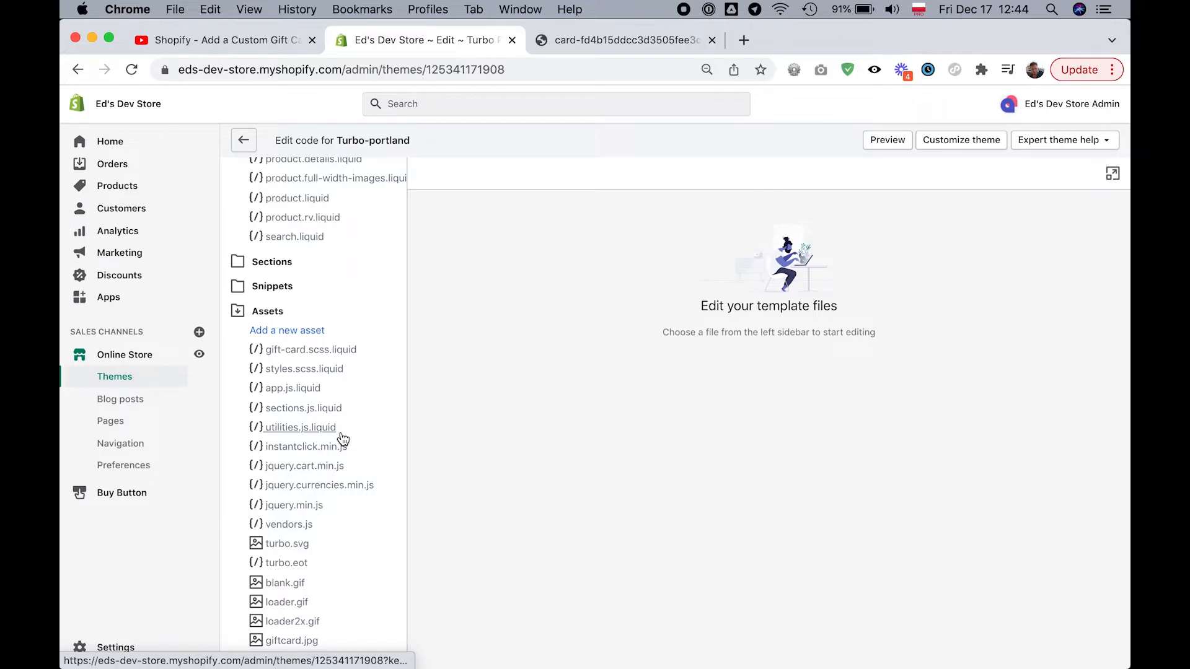
- Rename the uploaded giftcard.jpg asset to my-giftcard-image.jpg
scroll(342, 440, down, 5)
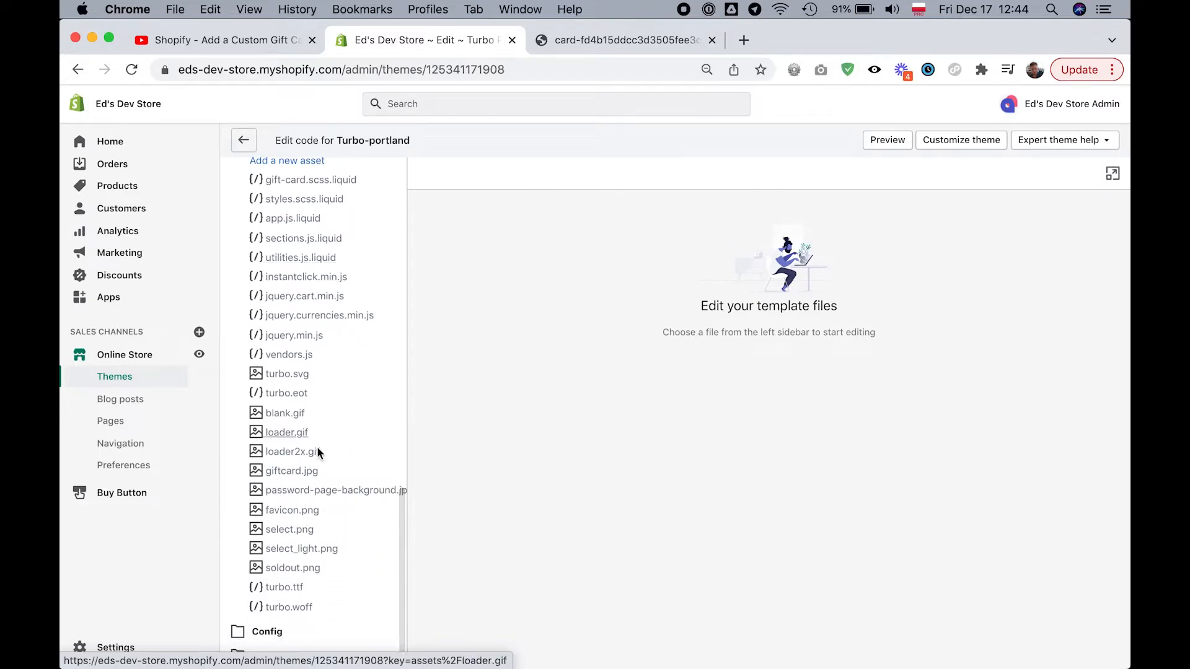
click(284, 472)
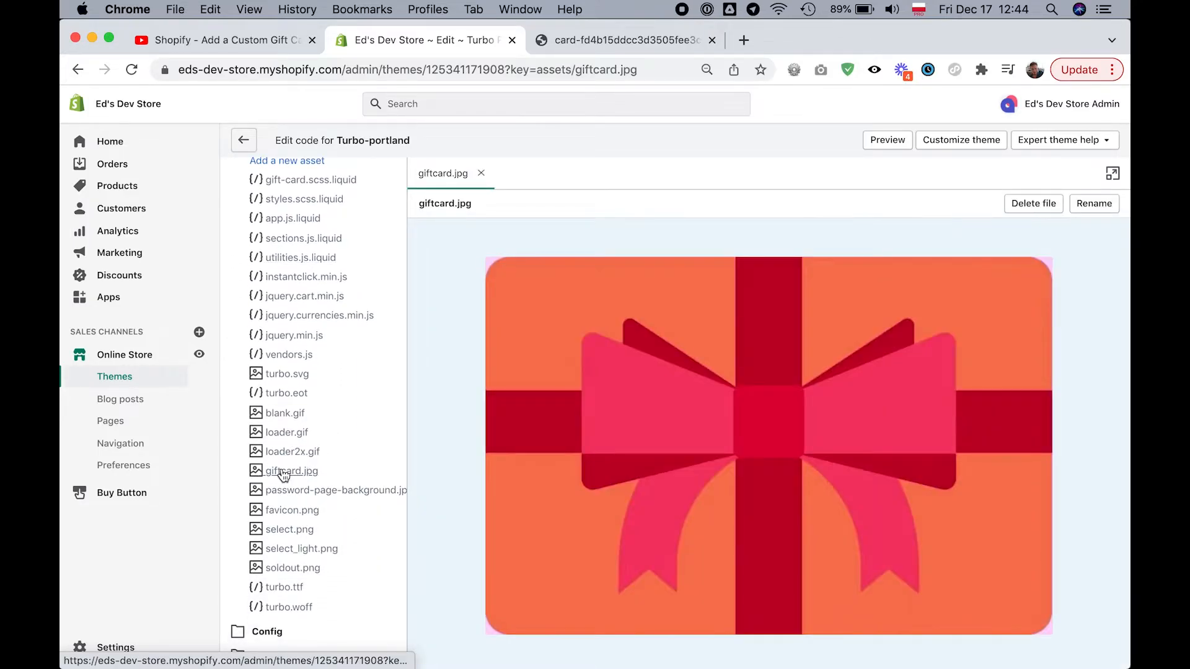
click(1108, 207)
click(928, 245)
key(super+Left)
text(my-giftcard.jpg)
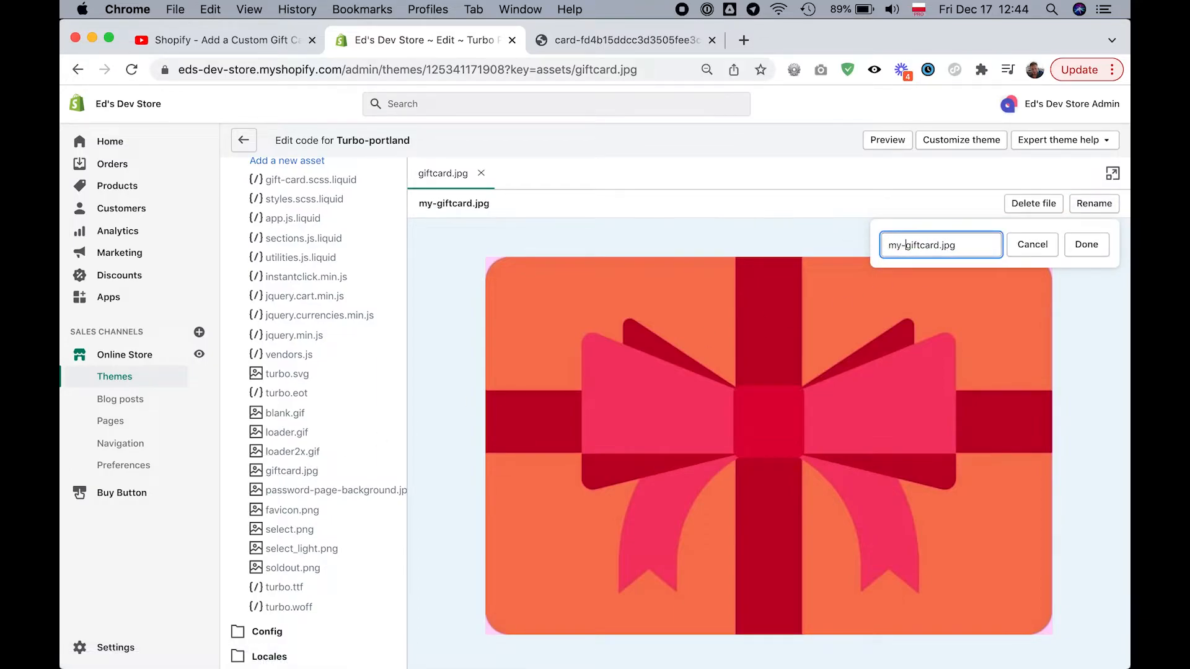
key(alt+Right)
text(-image)
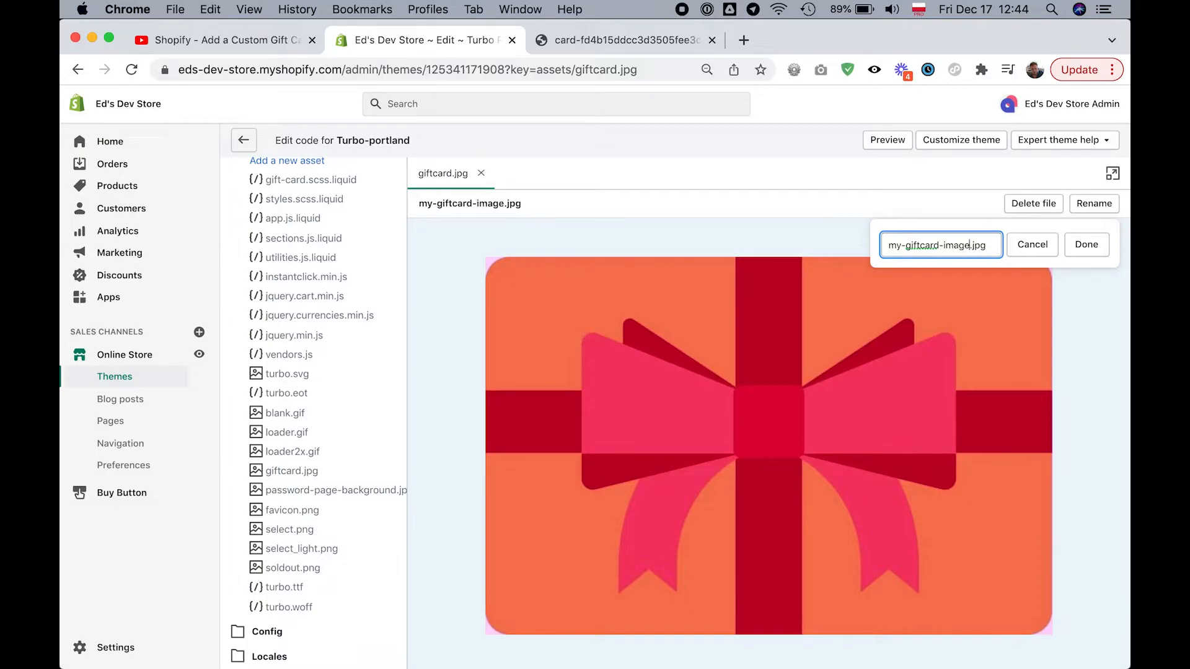
click(1096, 256)
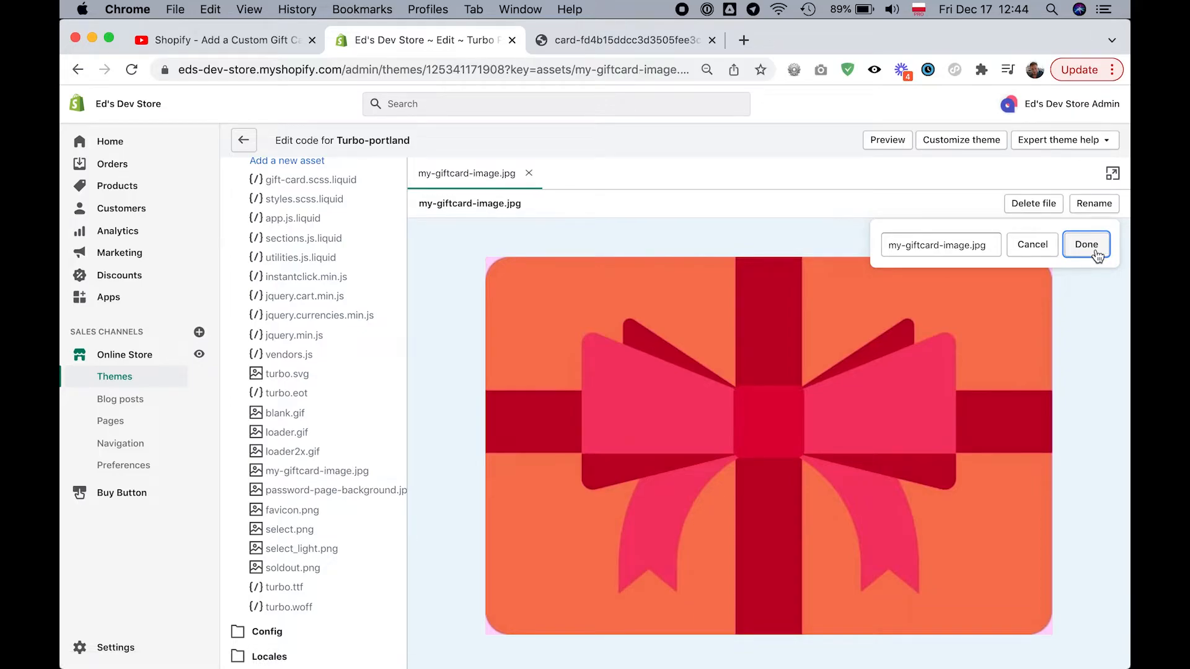
- Open the Gift card created email template from the store's notification settings
click(99, 648)
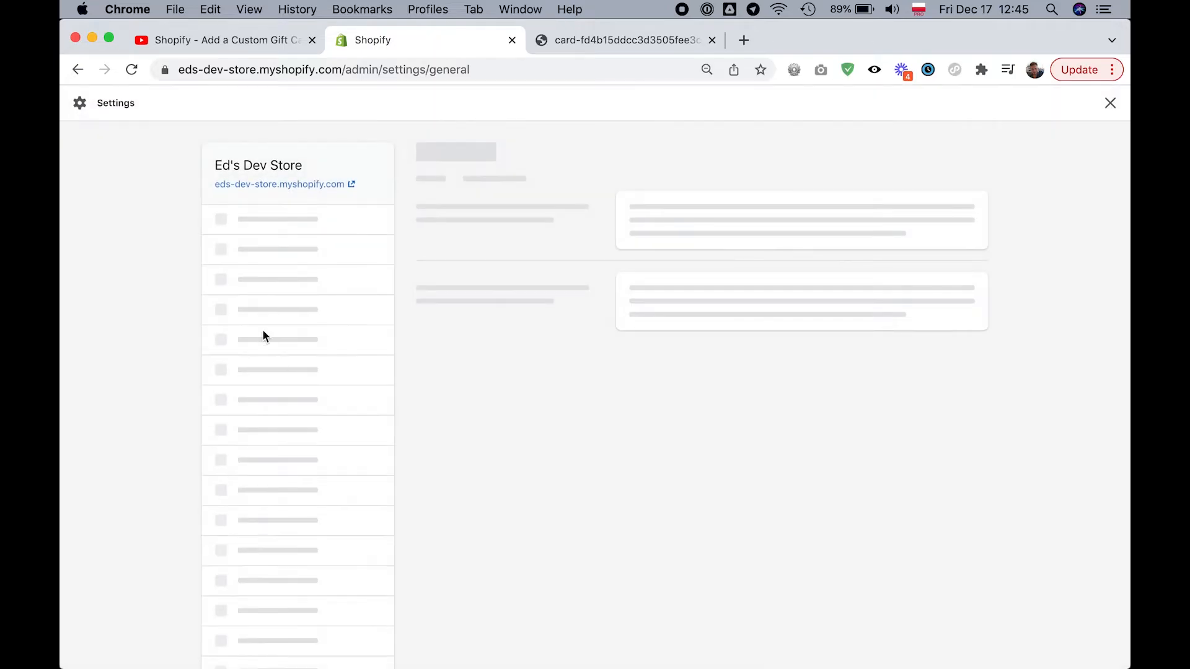
scroll(261, 490, down, 5)
click(268, 430)
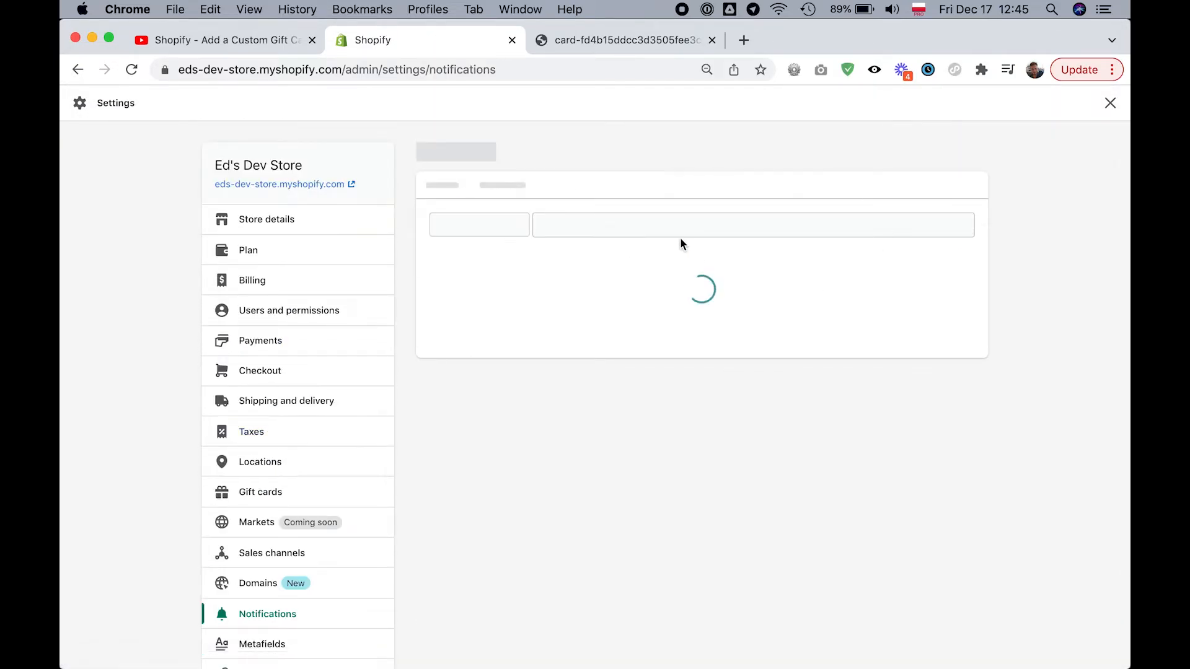
scroll(693, 344, down, 7)
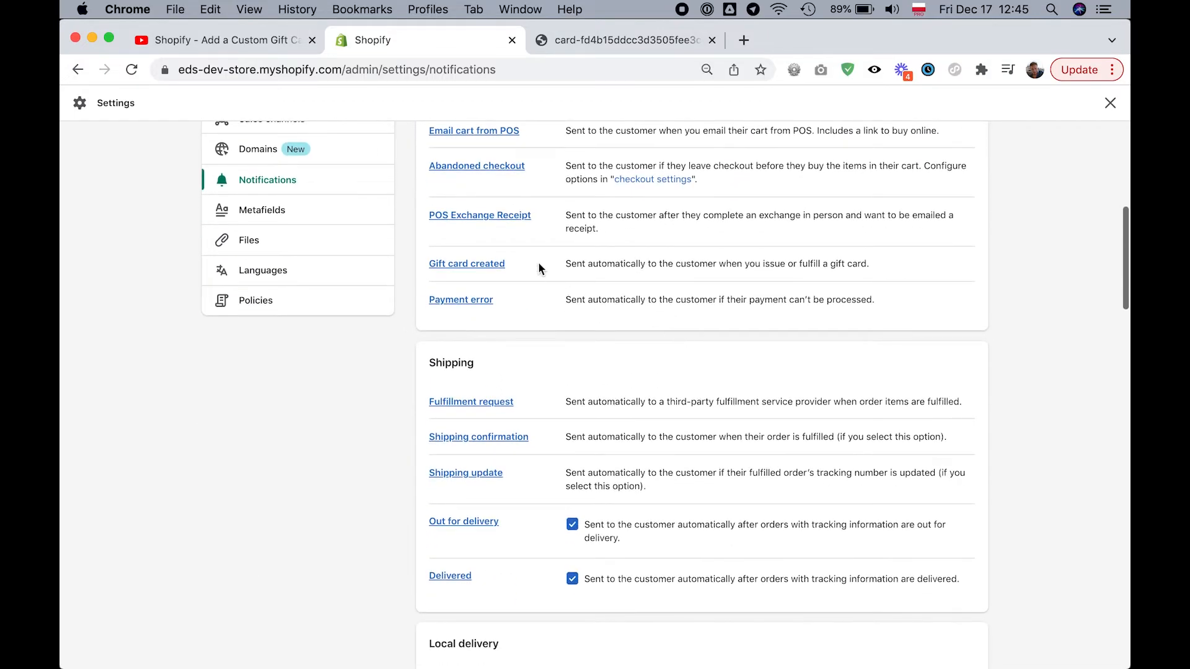
click(490, 267)
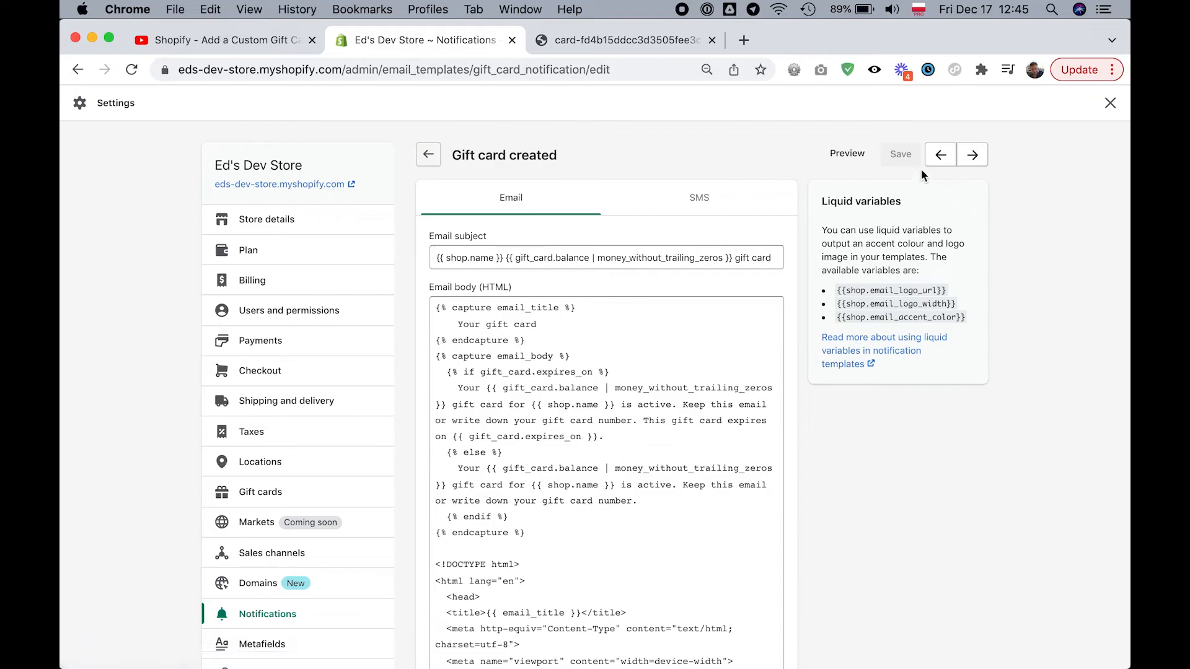
- Preview the gift card email to check its image, close the preview, and compare with the default card image open in the browser
click(851, 156)
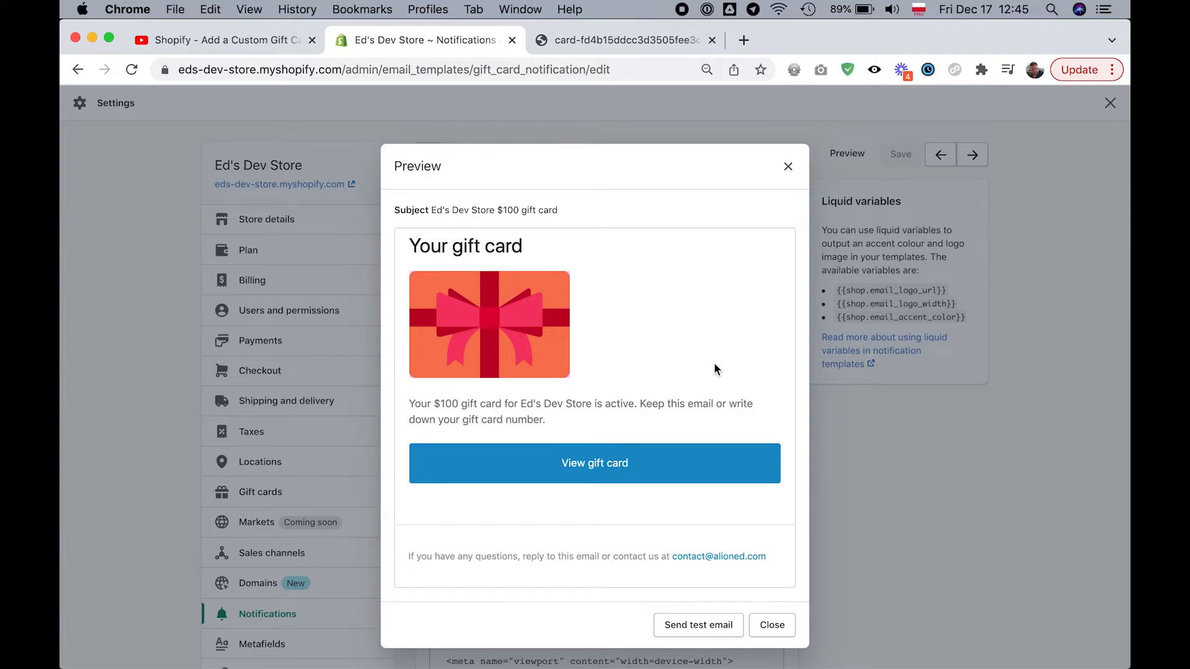
click(772, 626)
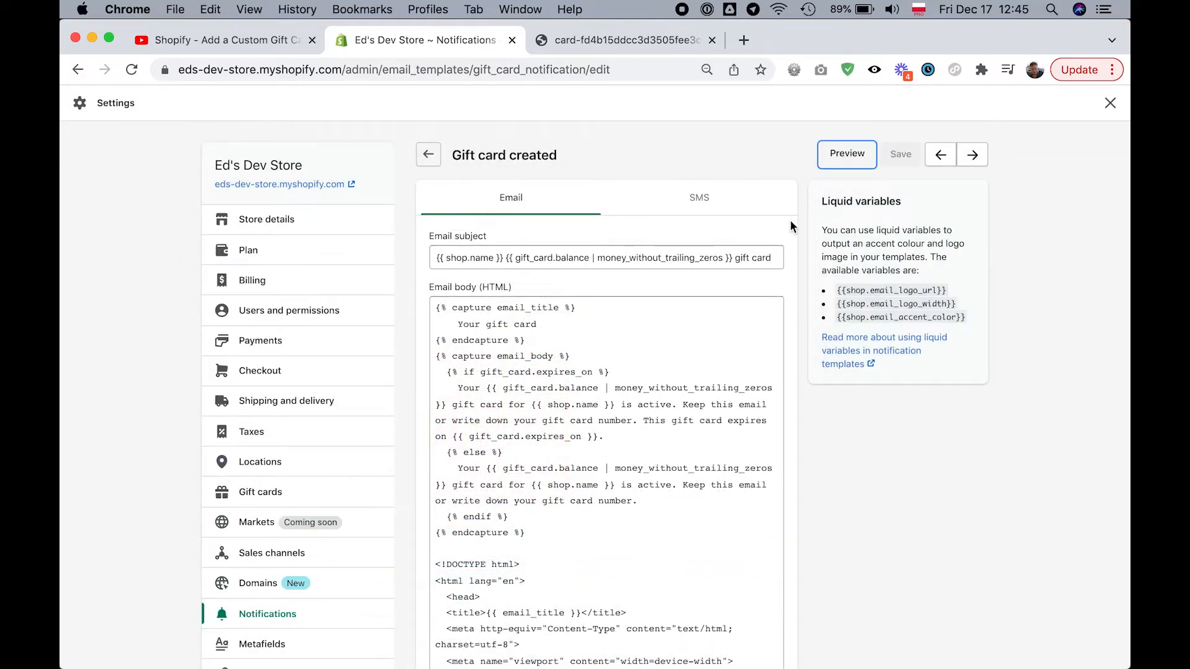
click(649, 46)
click(433, 50)
- Preview the gift card email again and view its gift card image in a separate browser tab
click(849, 154)
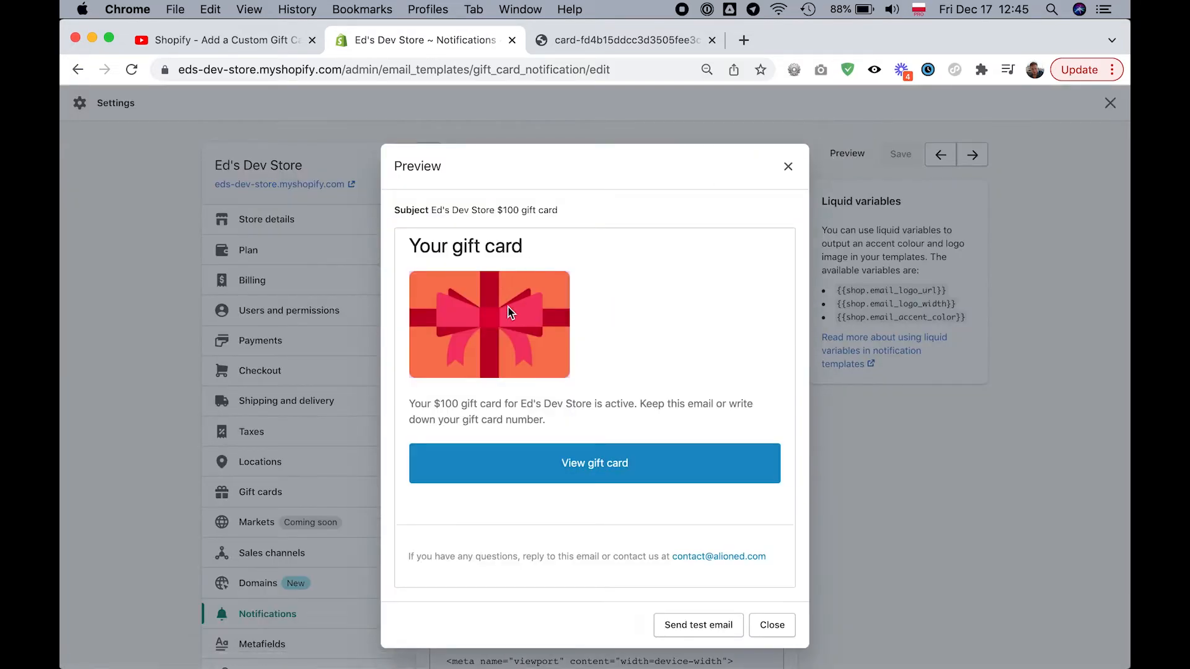
right_click(508, 307)
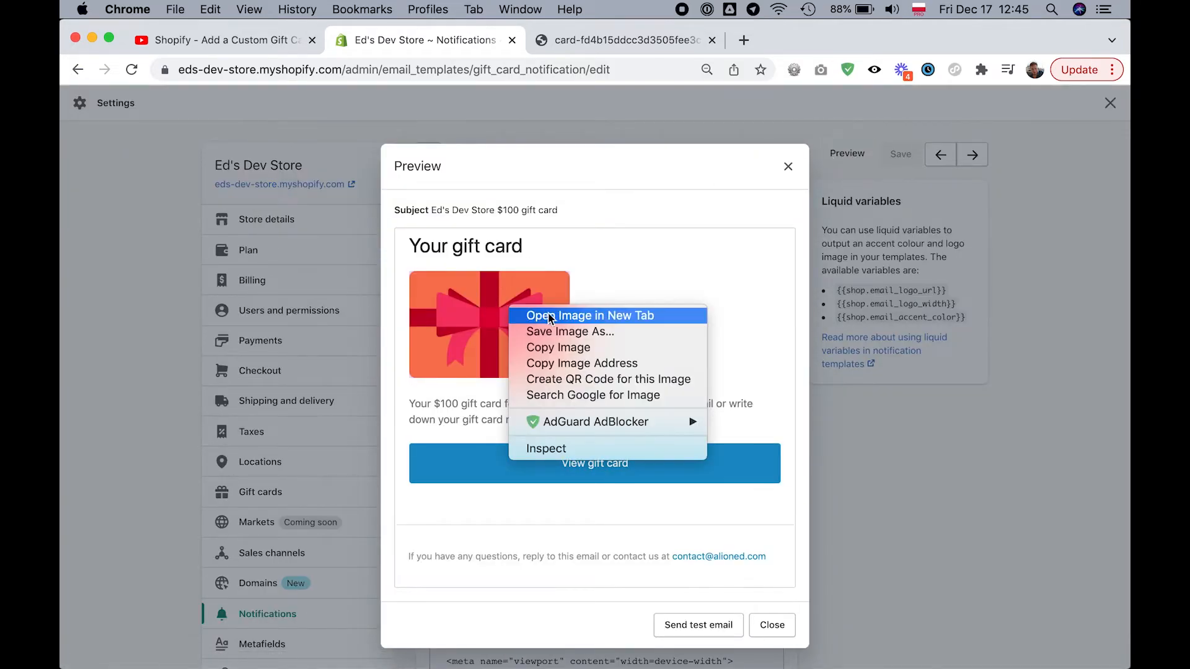
click(667, 315)
click(620, 39)
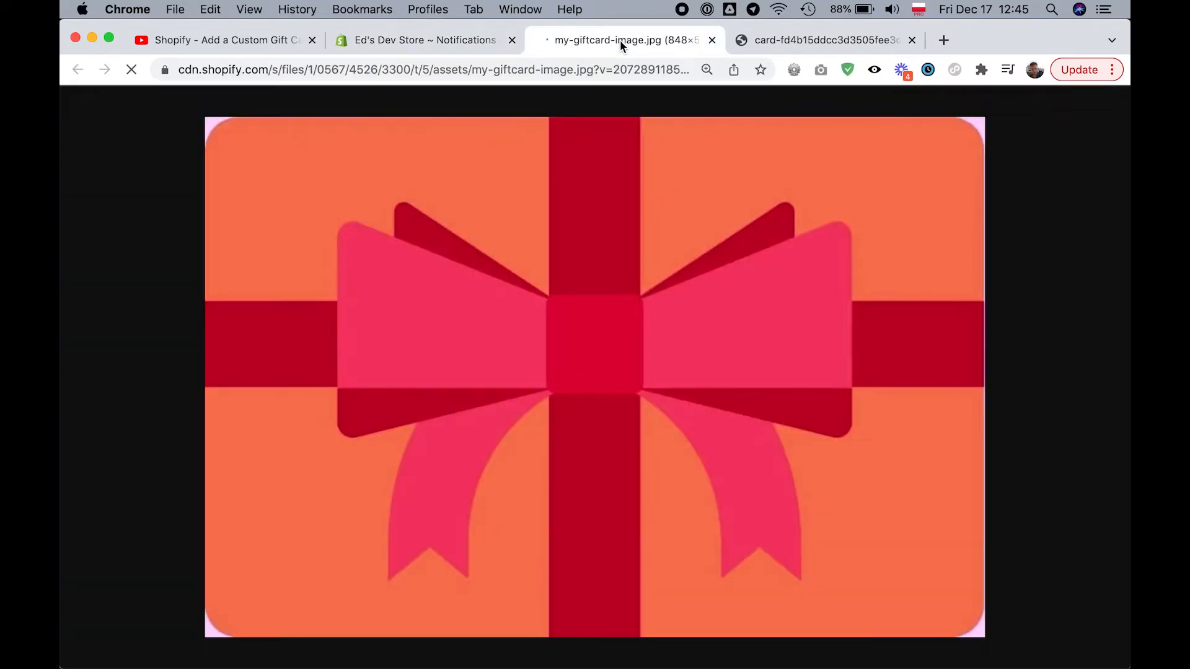
right_click(488, 276)
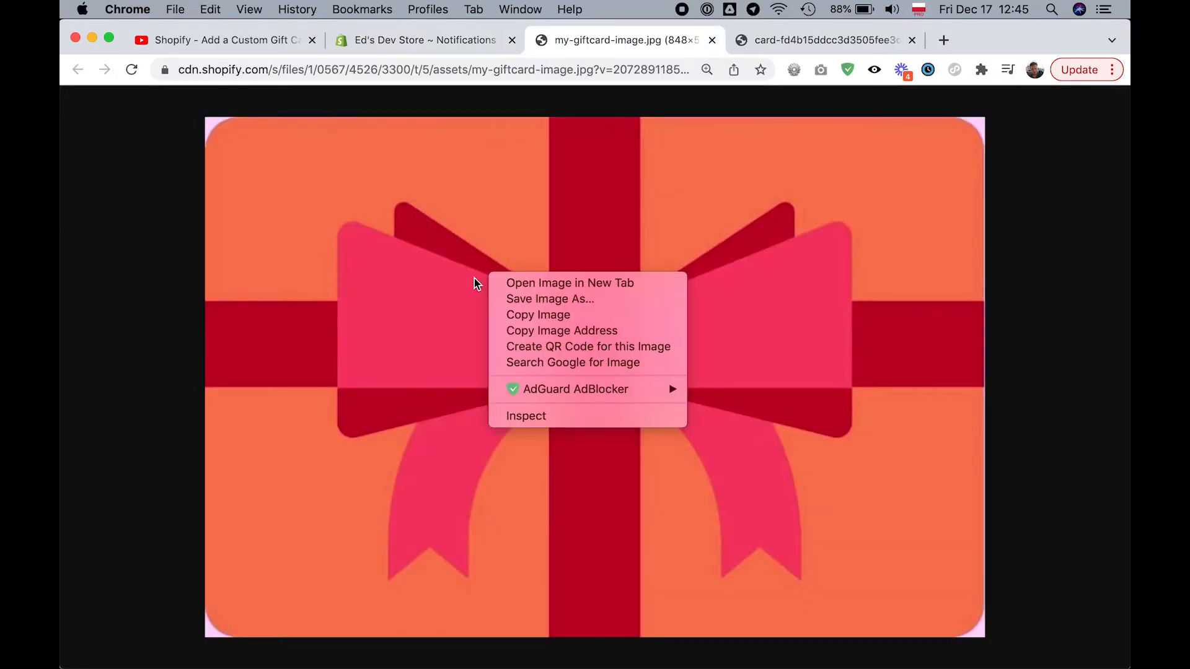
click(408, 303)
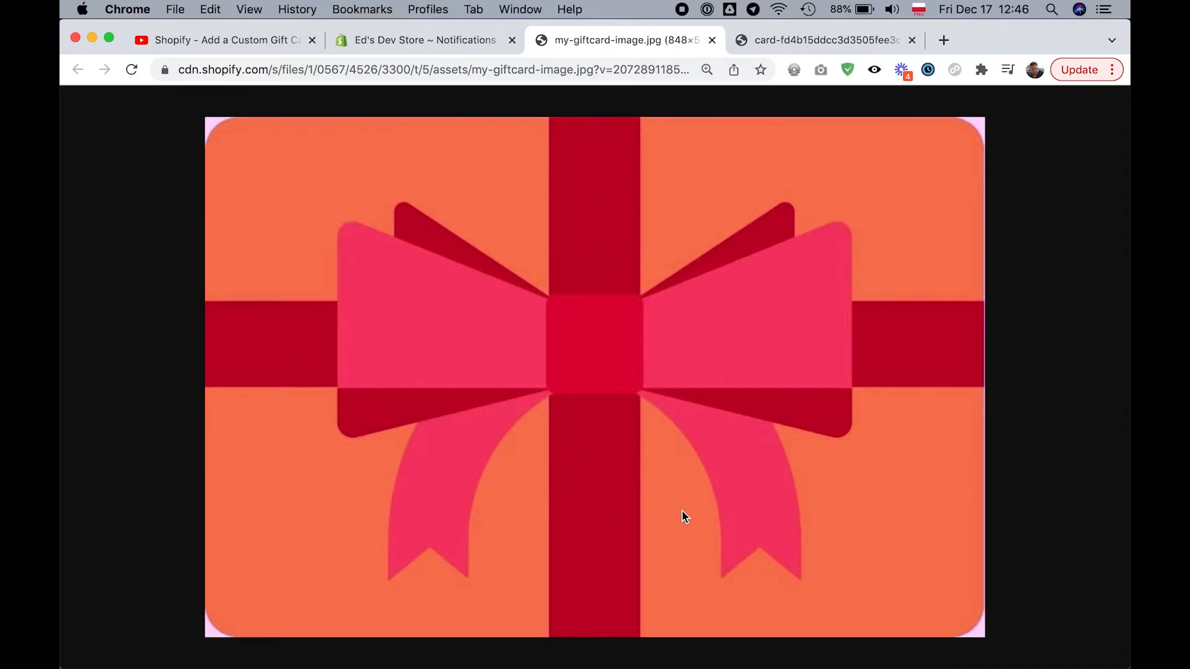
- Switch to Finder, check the dimensions of giftcard.jpg in its file info, and close the info window
key(super+Tab)
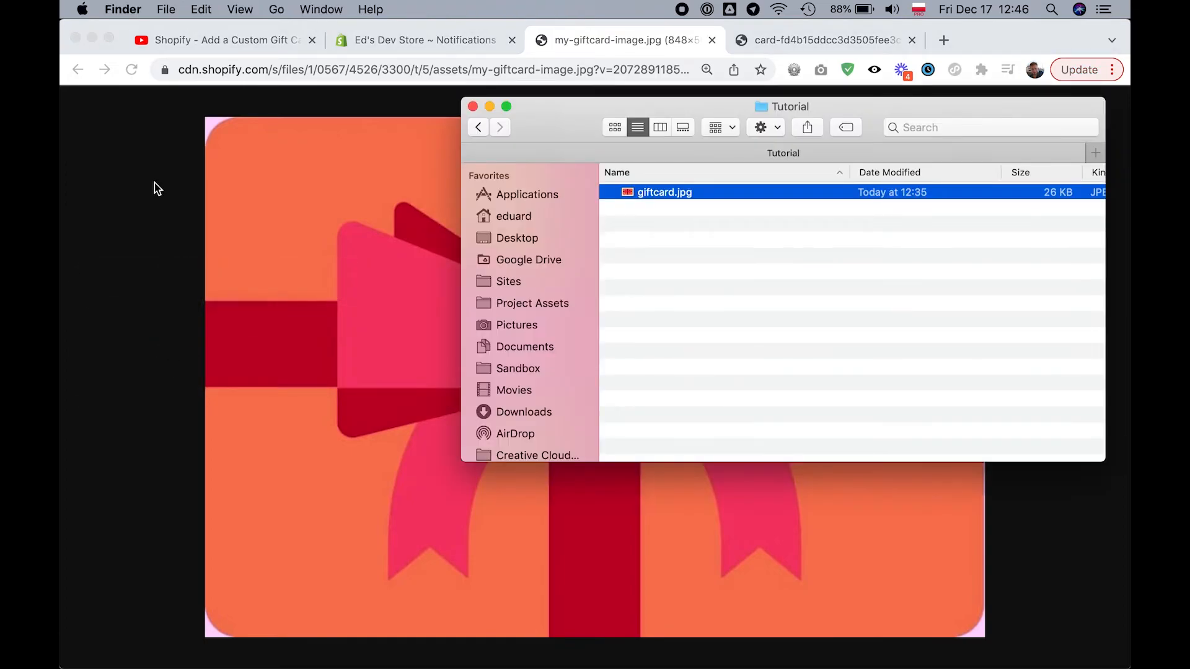
key(super+i)
double_click(160, 375)
drag(165, 376, 184, 376)
click(202, 374)
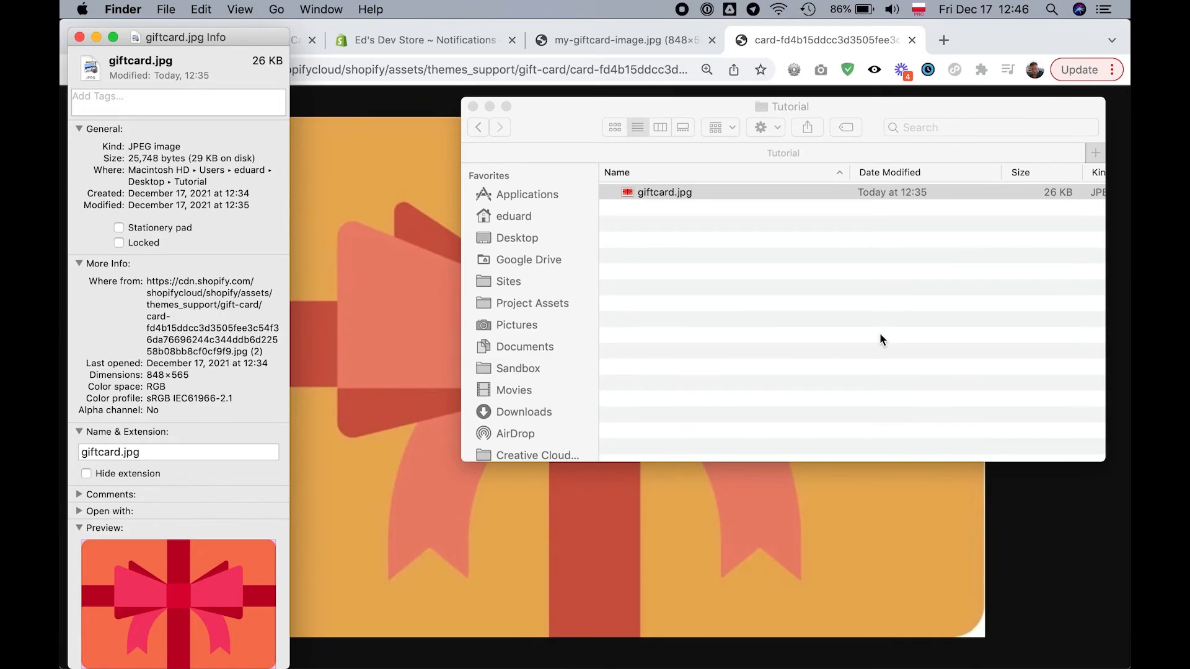
click(80, 39)
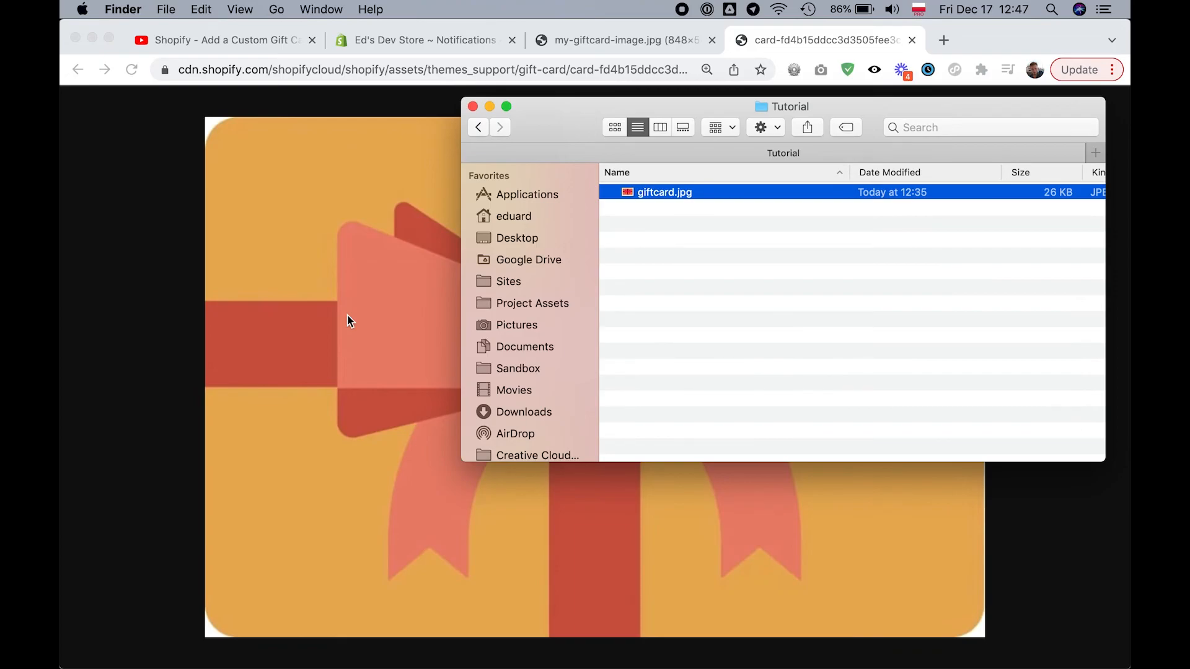
- Switch back to Chrome, look at the YouTube video on adding a custom gift card image, and return to the email preview
click(350, 321)
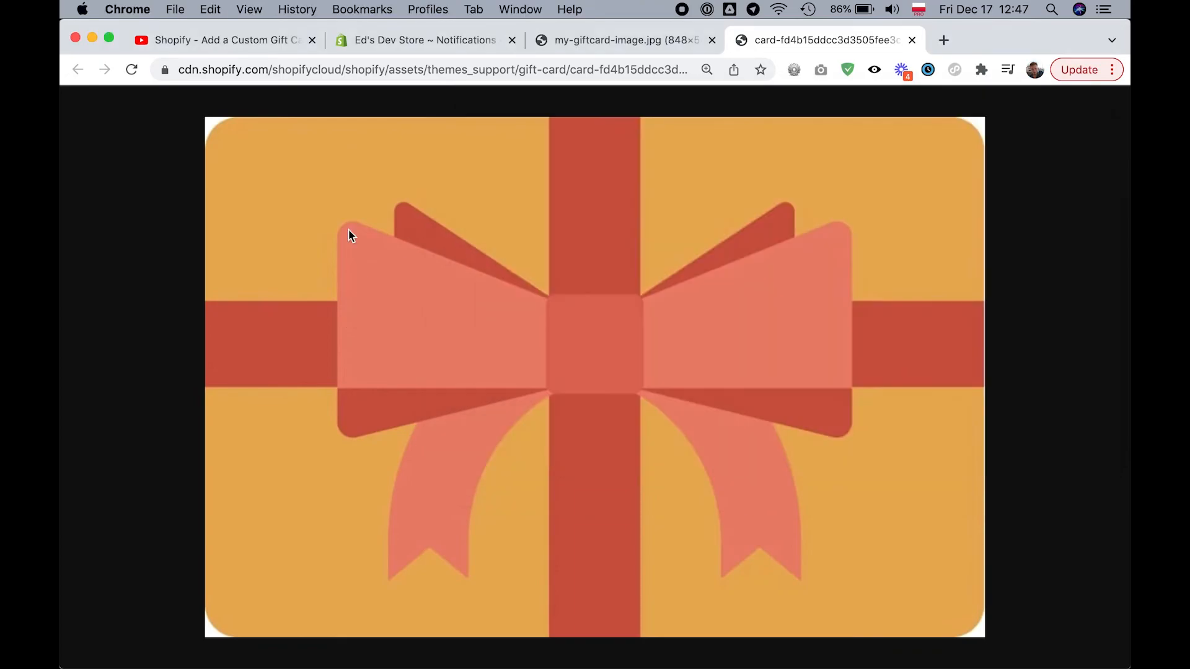
click(225, 40)
scroll(448, 318, up, 15)
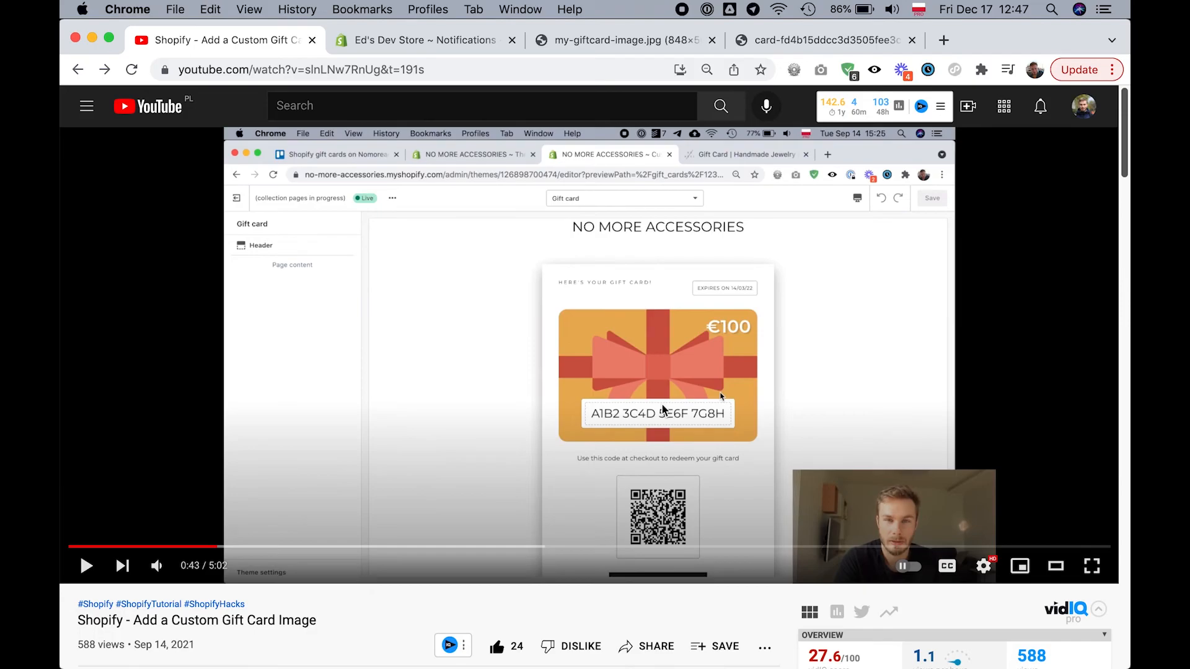
click(433, 44)
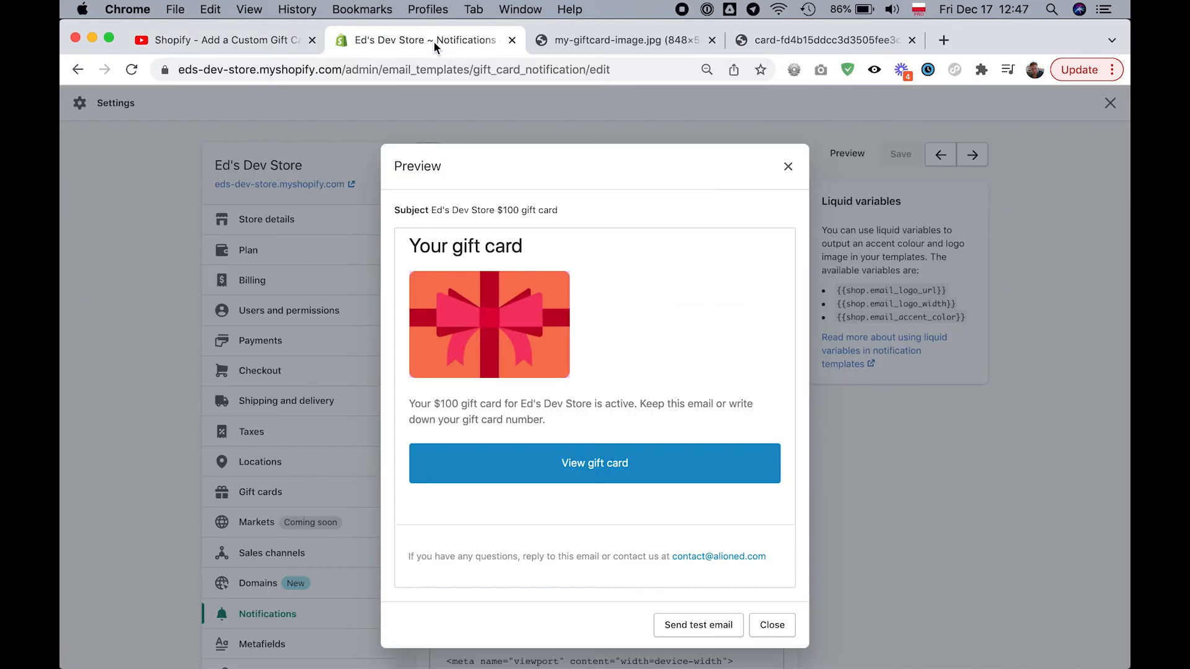